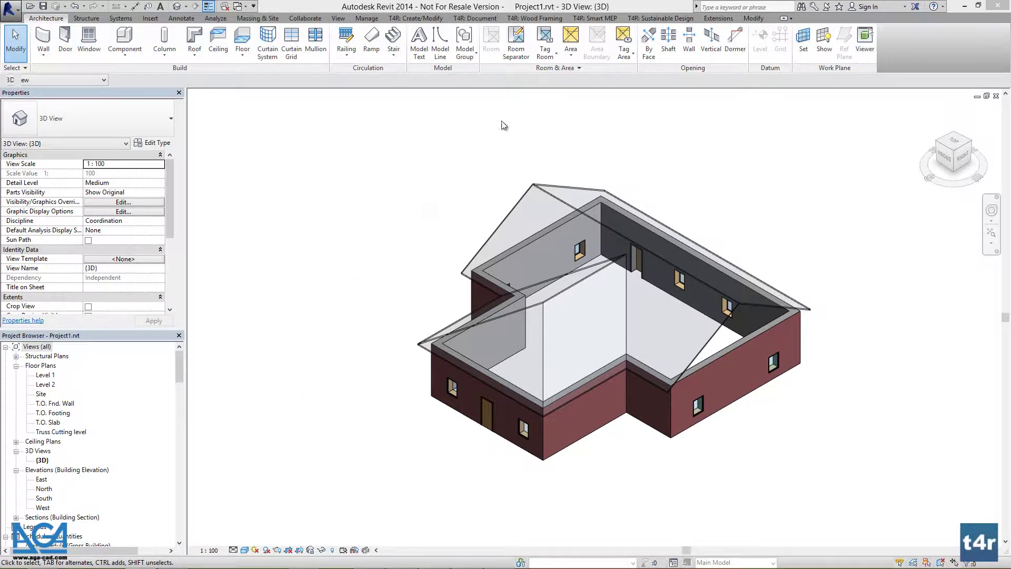
- Switch to the T4R: Wood Framing ribbon tab to show the Truss+RT tools
{"action": "left_click", "coordinate": [533, 19]}
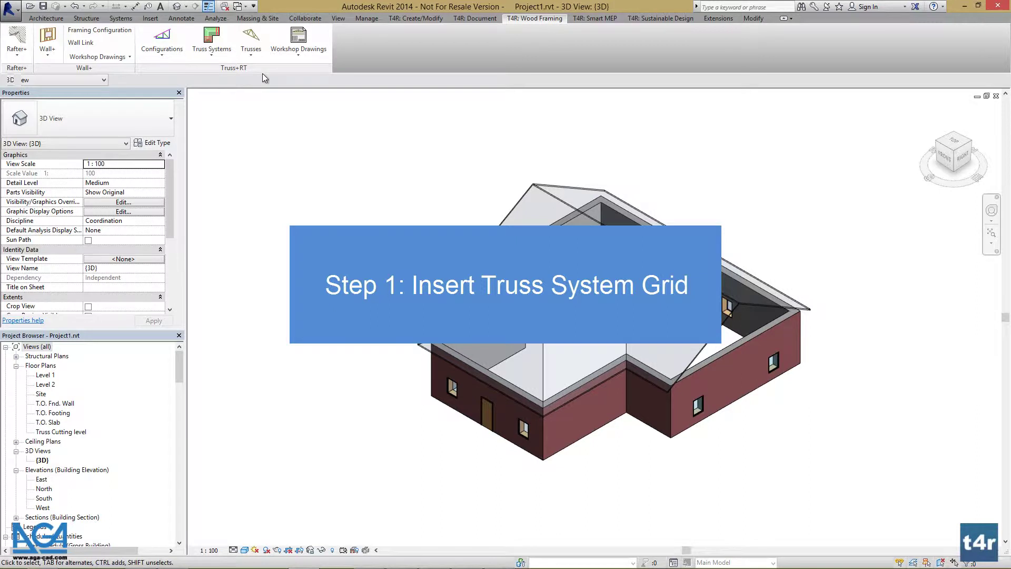
- Float the Truss+RT panel and choose Insert Truss System Grid from Truss Systems
{"action": "left_click_drag", "start_coordinate": [261, 70], "coordinate": [330, 145]}
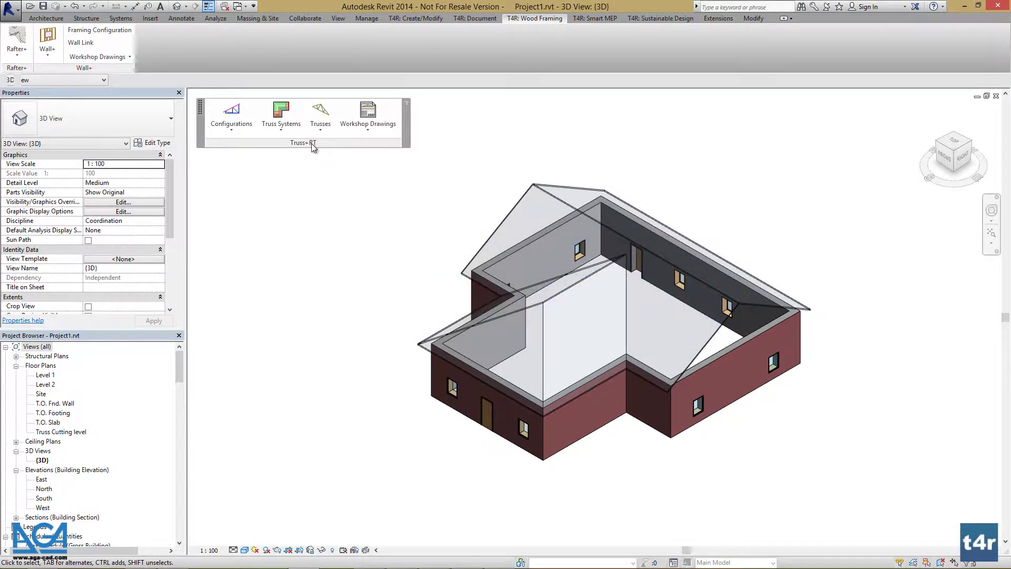
{"action": "left_click", "coordinate": [284, 118]}
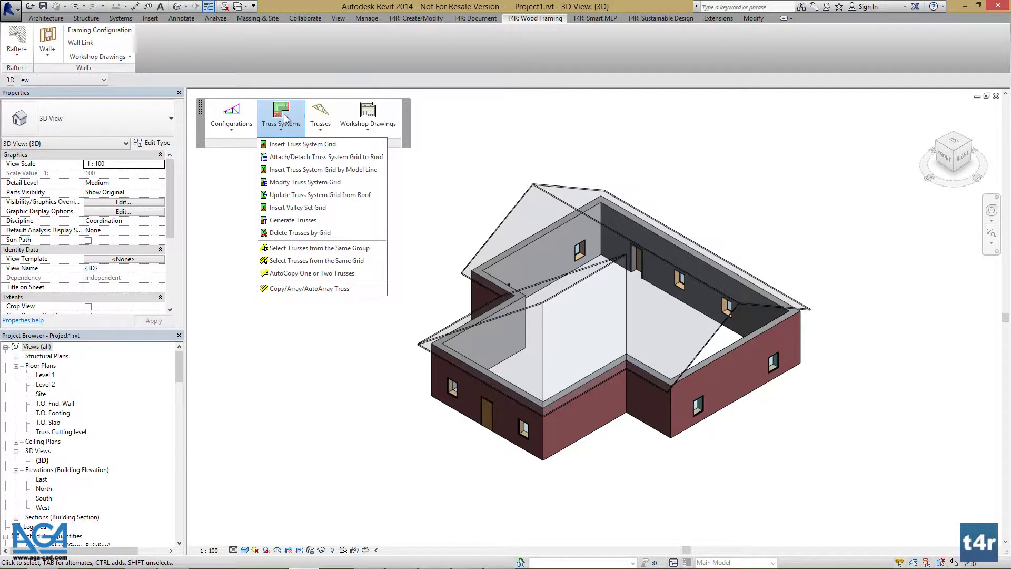
{"action": "left_click", "coordinate": [292, 145]}
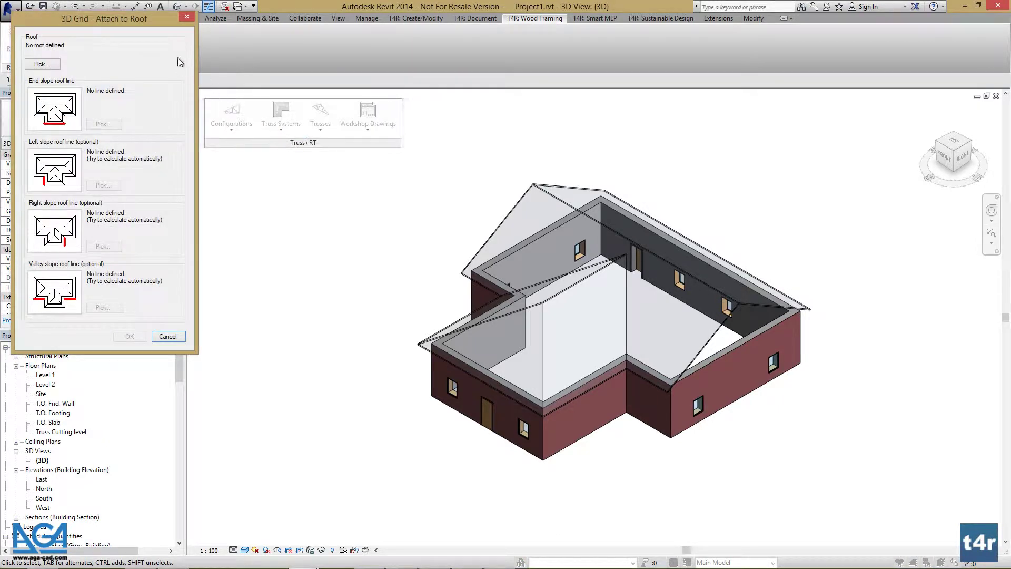
- Pick the Level 2 roof (30° slope, 75 thickness) as the grid's attachment roof
{"action": "left_click_drag", "start_coordinate": [130, 28], "coordinate": [311, 114]}
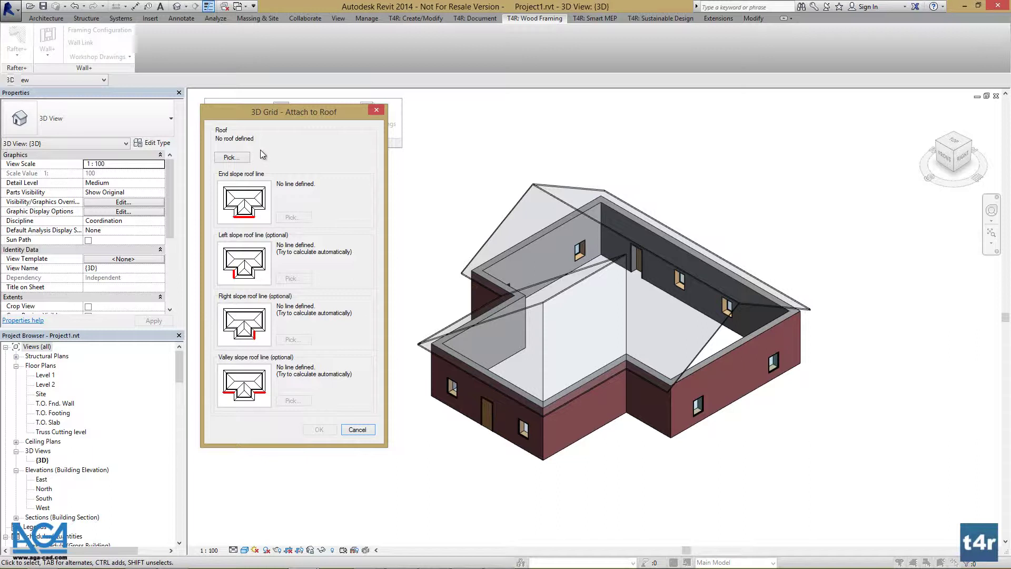
{"action": "left_click", "coordinate": [229, 157]}
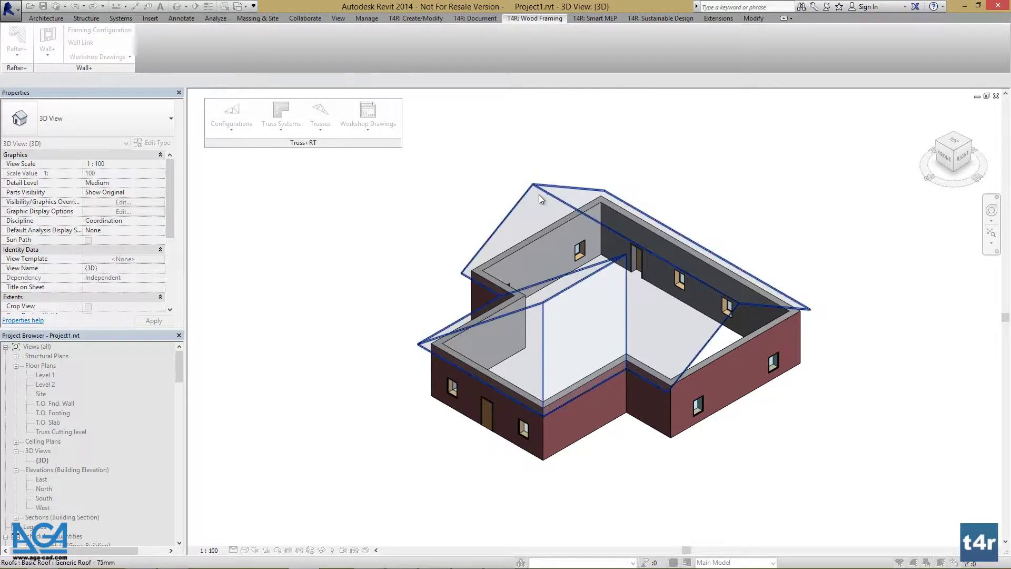
{"action": "left_click", "coordinate": [556, 197]}
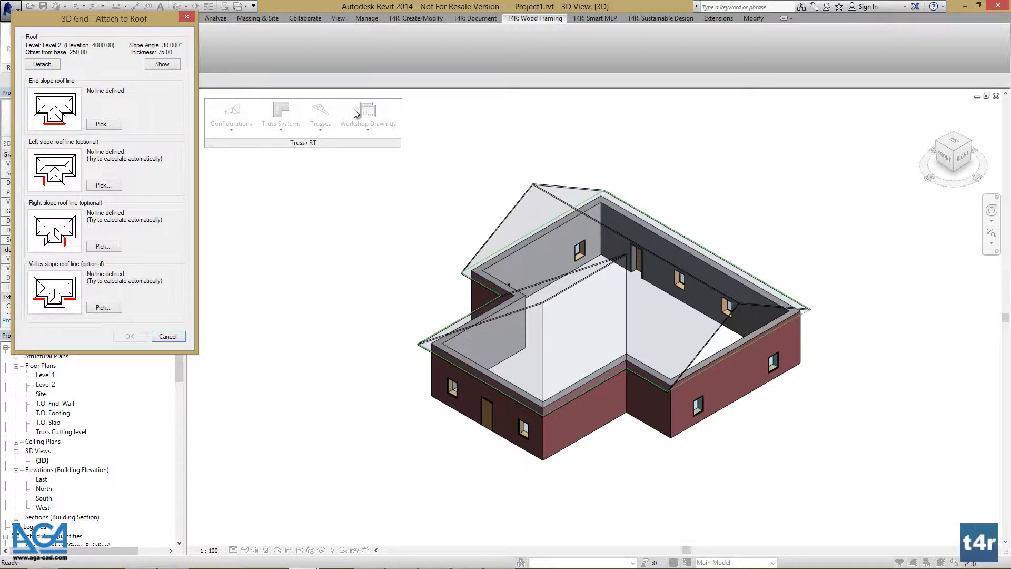
- Pick the end, left and right slope roof lines in the 3D view
{"action": "left_click_drag", "start_coordinate": [135, 27], "coordinate": [331, 133]}
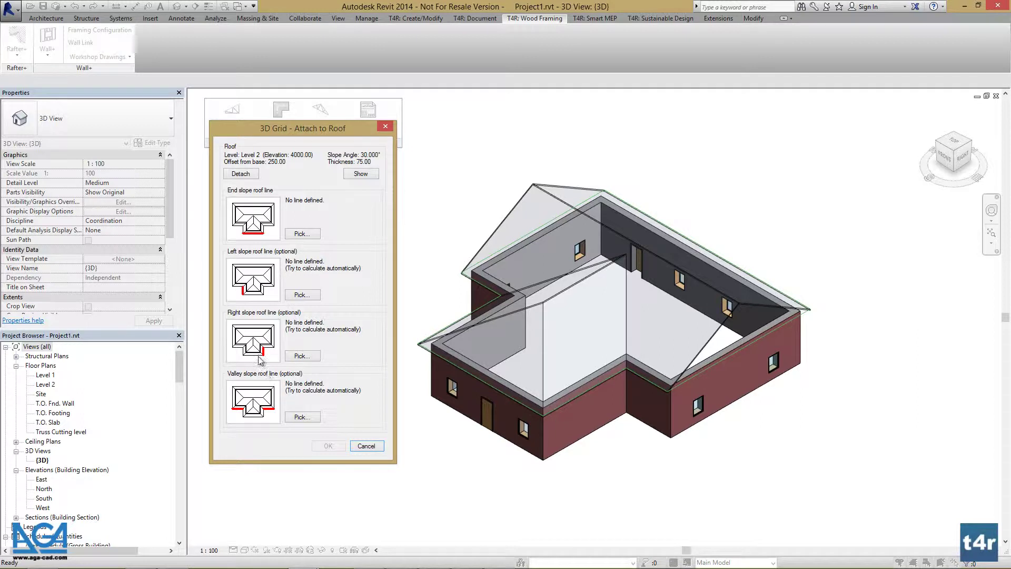
{"action": "left_click", "coordinate": [303, 235]}
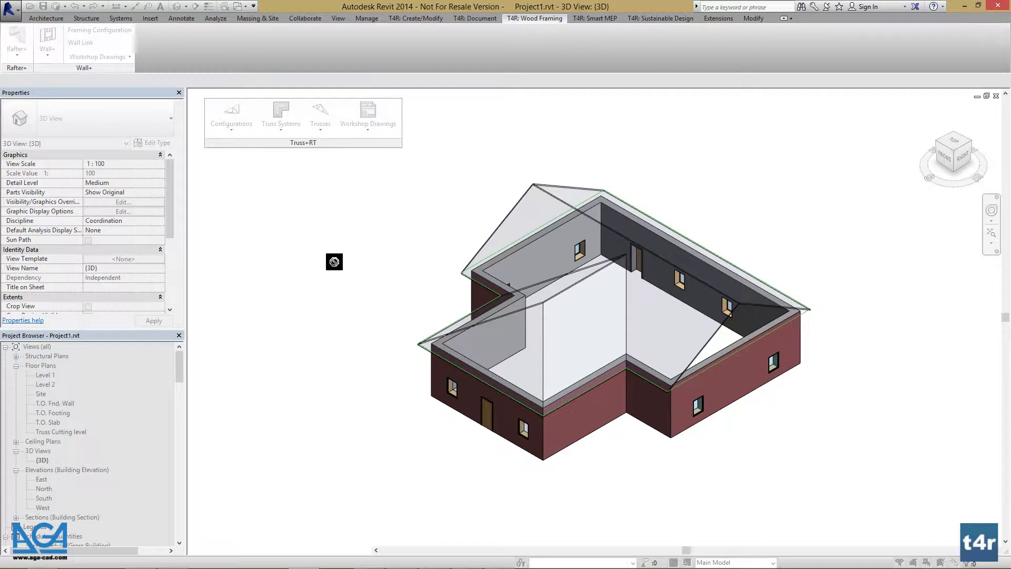
{"action": "left_click", "coordinate": [489, 386]}
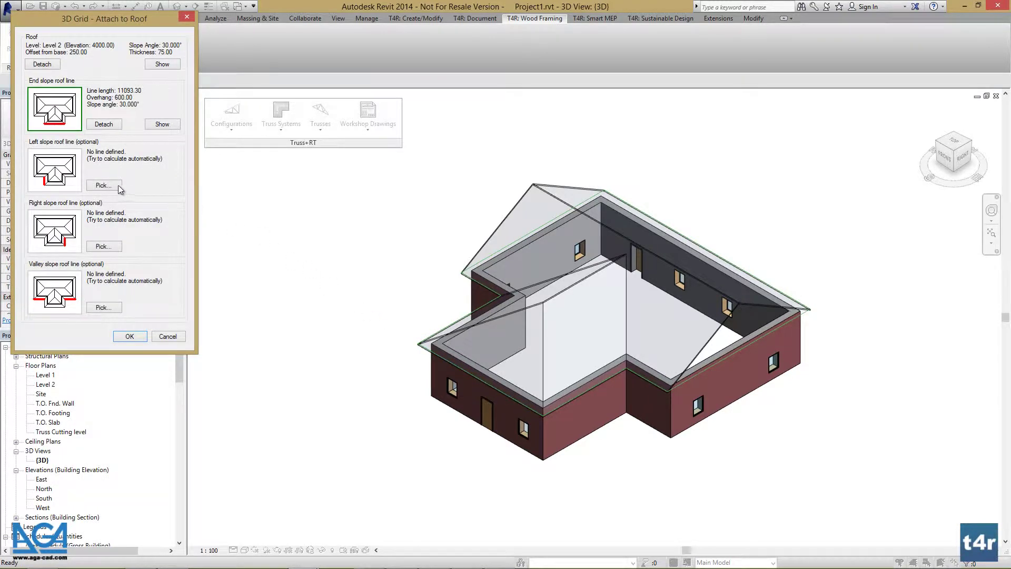
{"action": "left_click", "coordinate": [103, 185]}
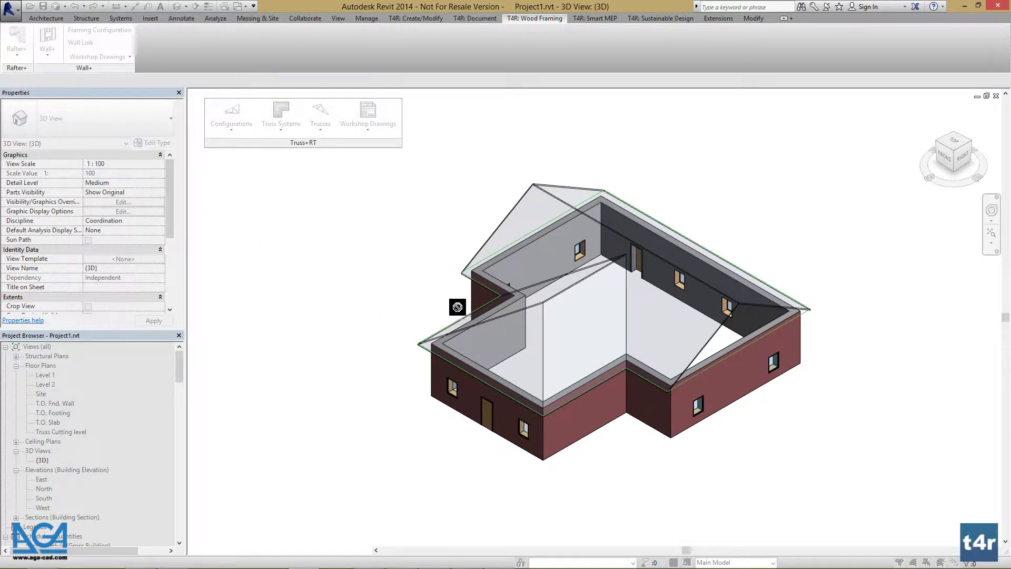
{"action": "left_click", "coordinate": [468, 316]}
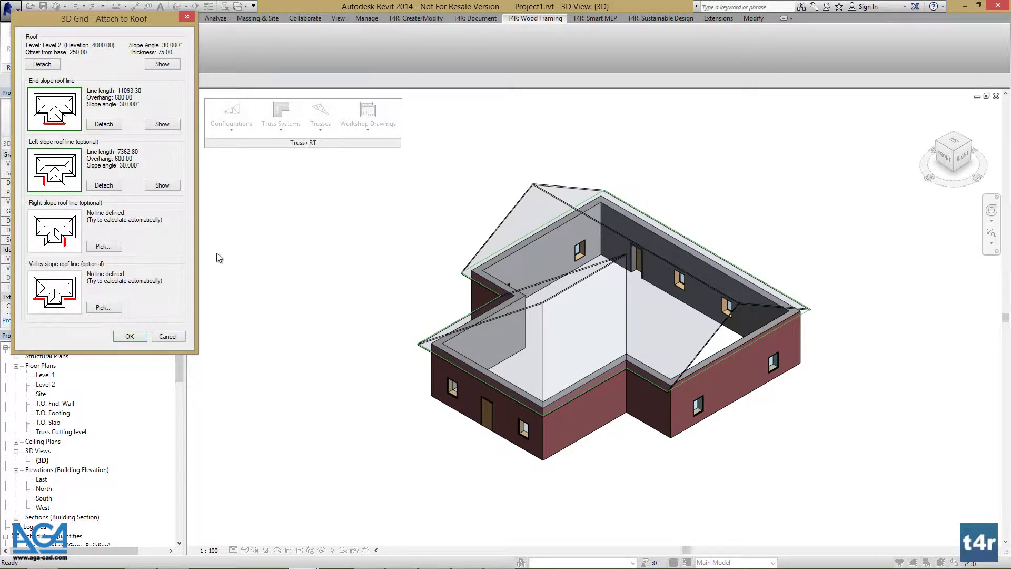
{"action": "left_click", "coordinate": [113, 247]}
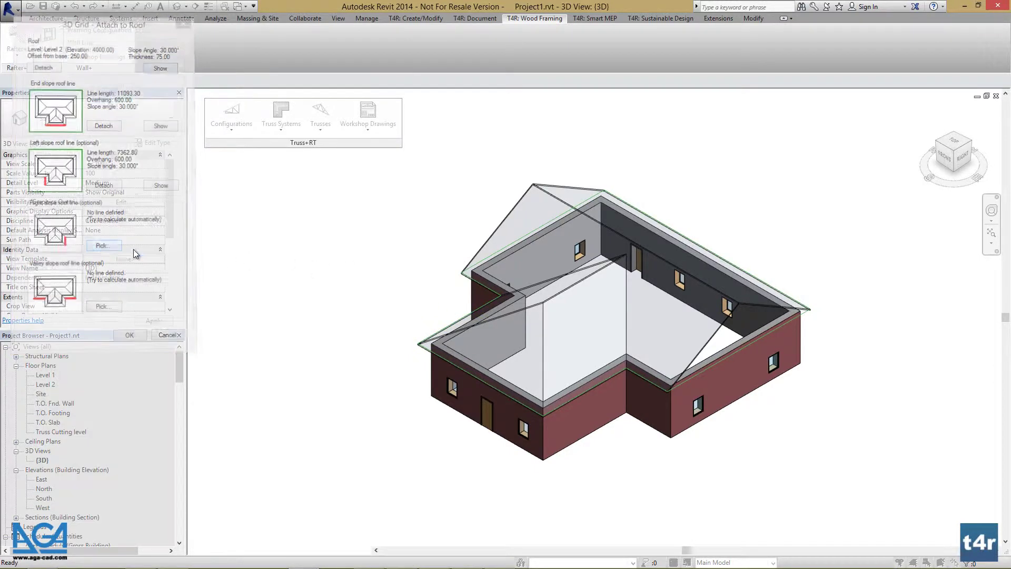
{"action": "left_click", "coordinate": [592, 388]}
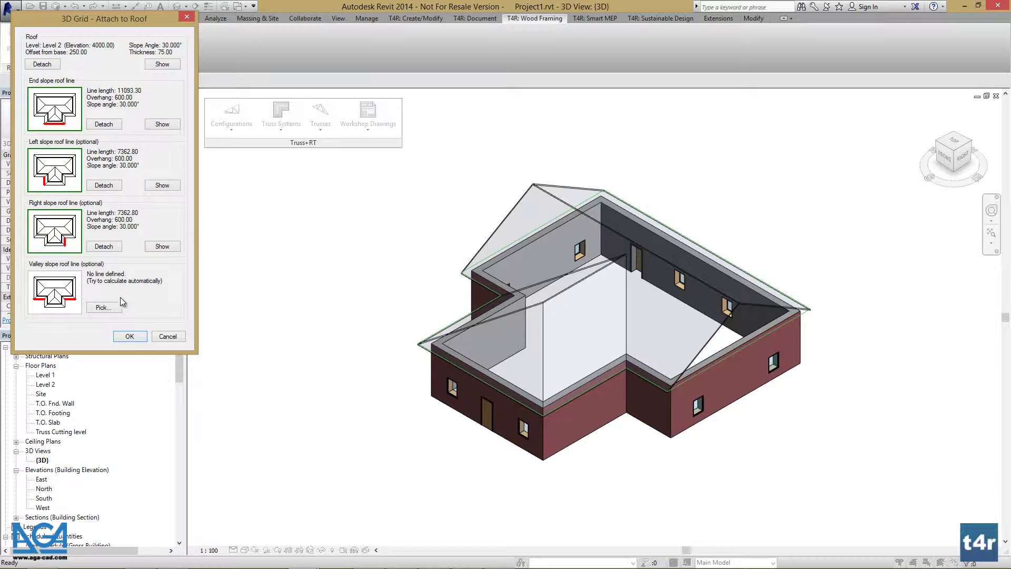
- Set the valley slope roof line and confirm the attached roof lines
{"action": "left_click", "coordinate": [103, 308]}
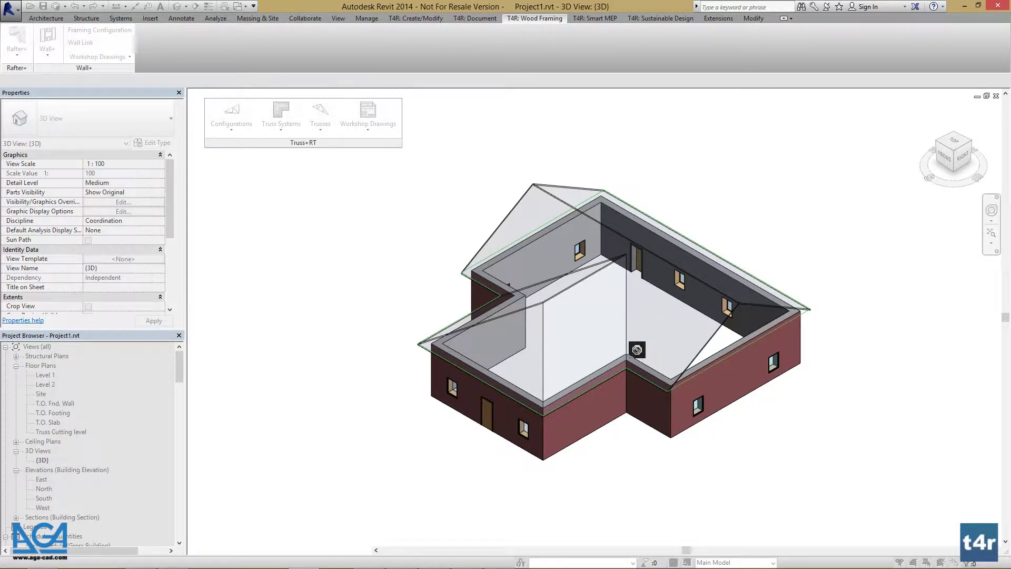
{"action": "key", "text": "Escape"}
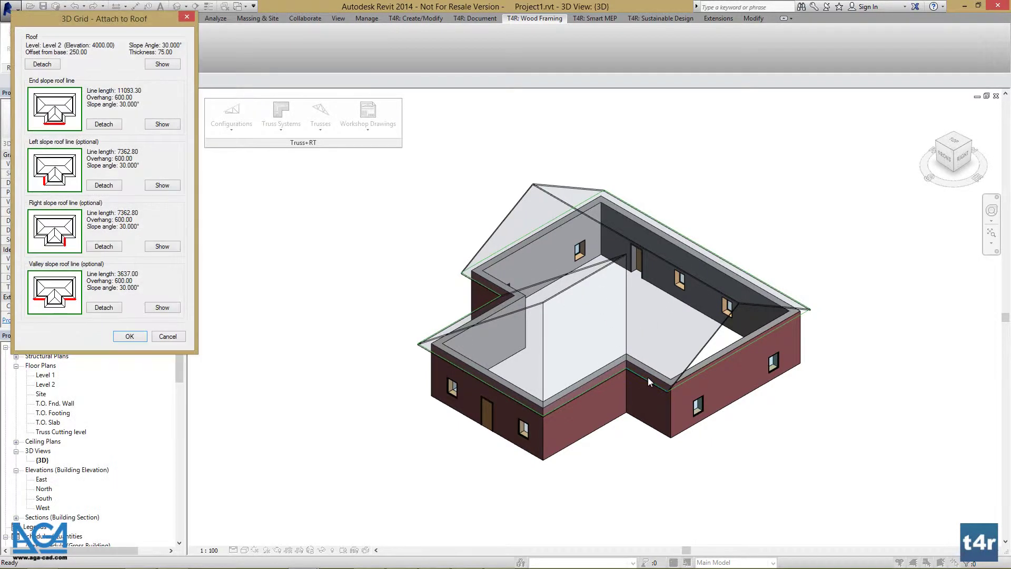
{"action": "left_click_drag", "start_coordinate": [99, 24], "coordinate": [344, 152]}
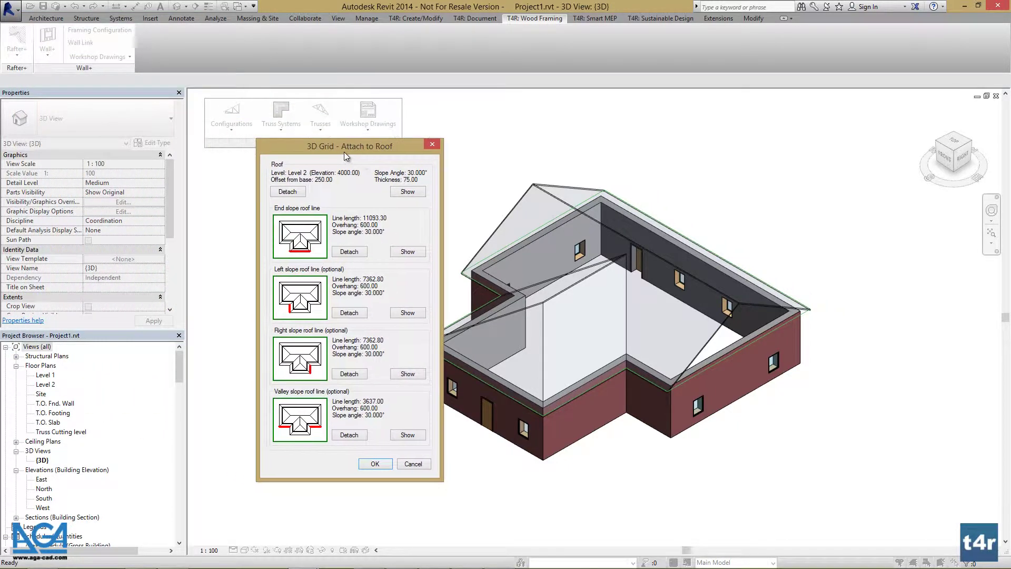
{"action": "left_click", "coordinate": [375, 463]}
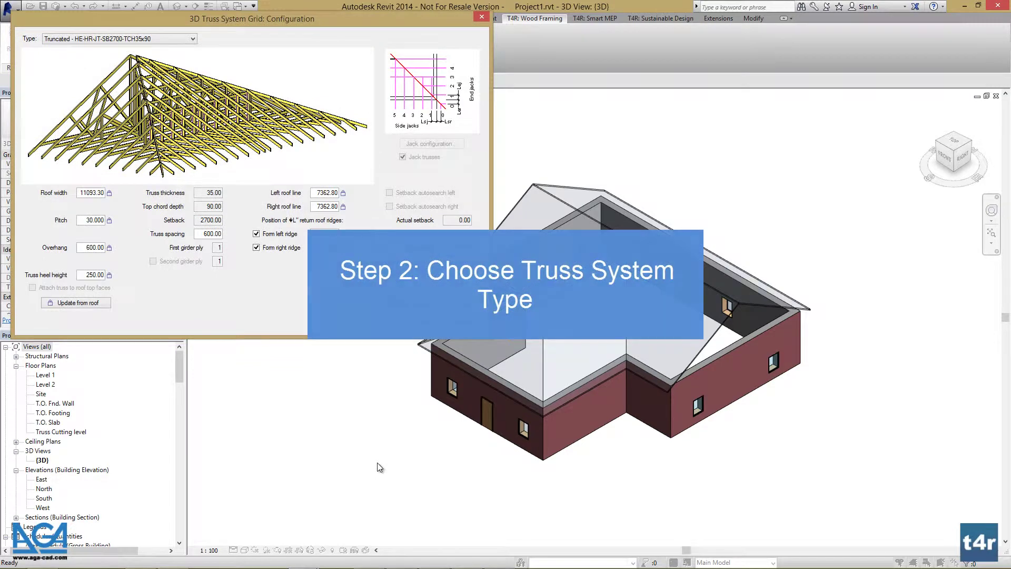
- Set the grid type to Dutch - HE-HG-JT-SB1500-TCH35x90 and insert the truss grid
{"action": "left_click_drag", "start_coordinate": [232, 20], "coordinate": [514, 157]}
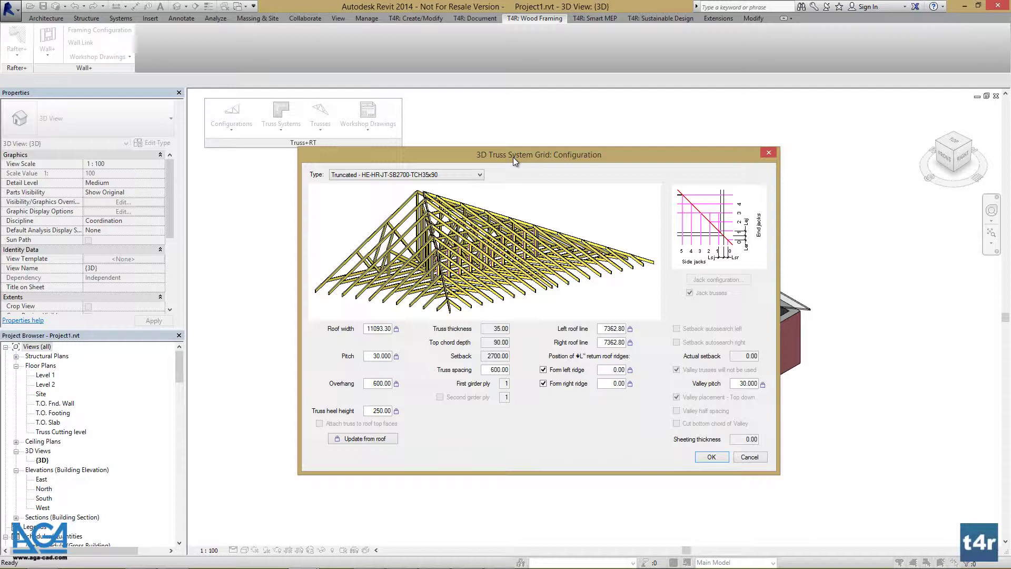
{"action": "left_click", "coordinate": [478, 176]}
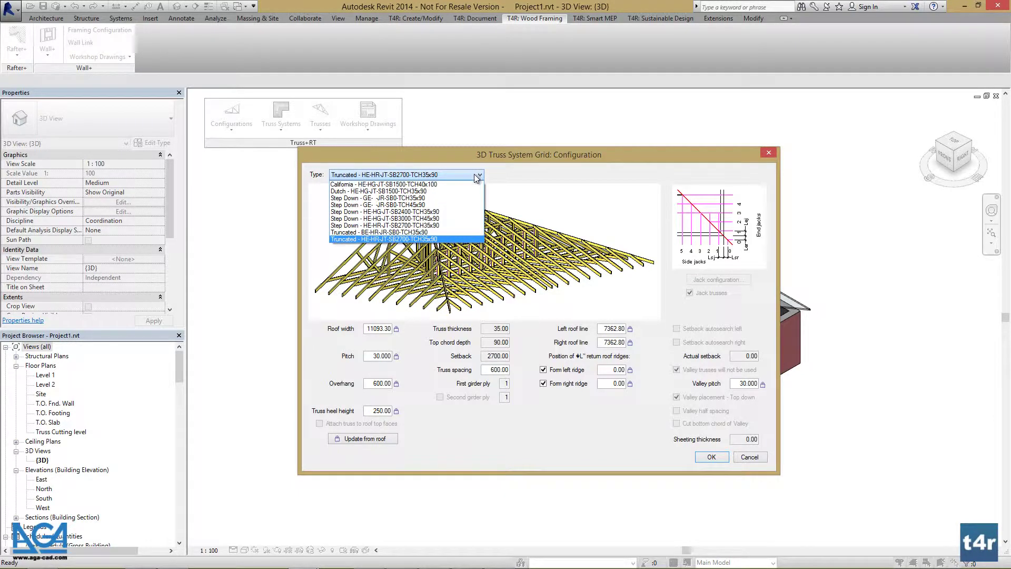
{"action": "left_click", "coordinate": [476, 175]}
{"action": "key", "text": "Down"}
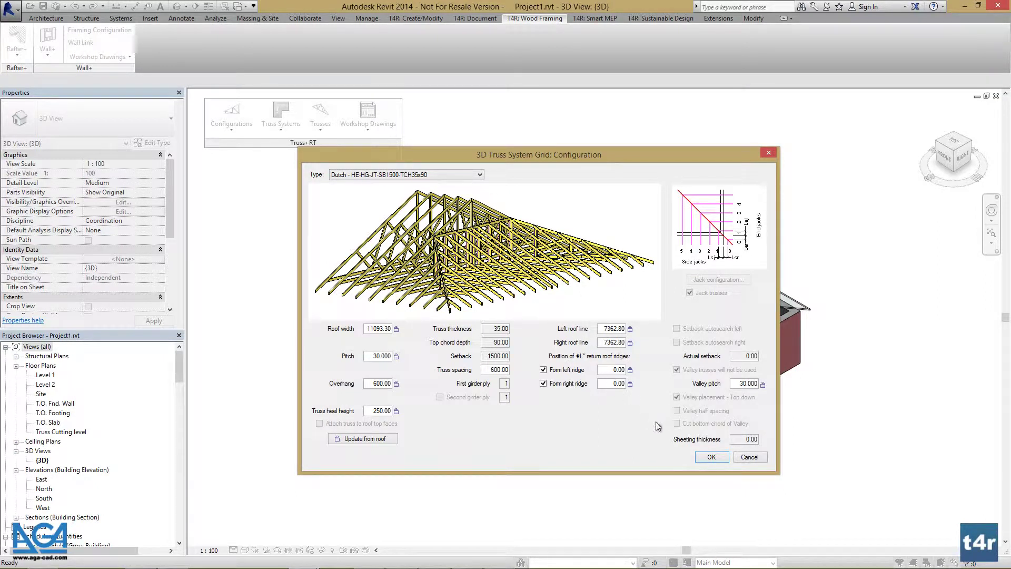
{"action": "left_click", "coordinate": [711, 459]}
{"action": "left_click", "coordinate": [711, 458]}
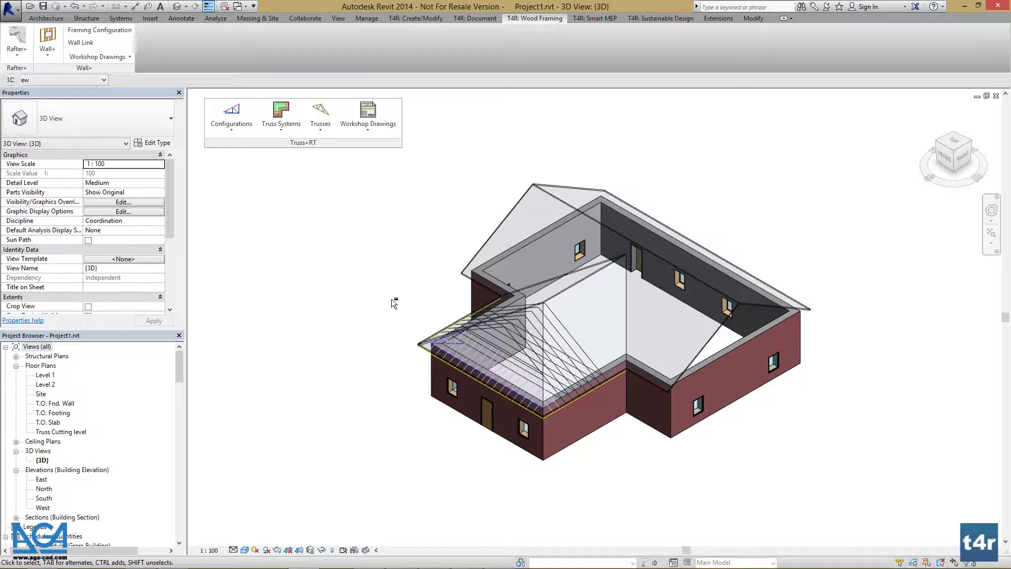
{"action": "middle_click_drag", "start_coordinate": [400, 305], "coordinate": [489, 298], "text": "shift"}
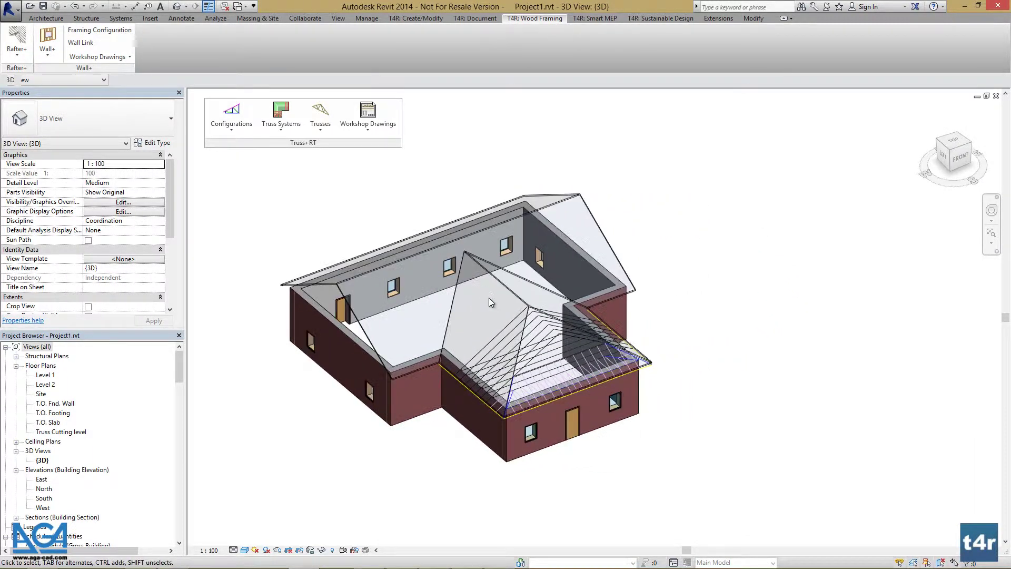
{"action": "left_click", "coordinate": [561, 330]}
{"action": "scroll", "coordinate": [547, 349], "scroll_direction": "up", "scroll_amount": 3}
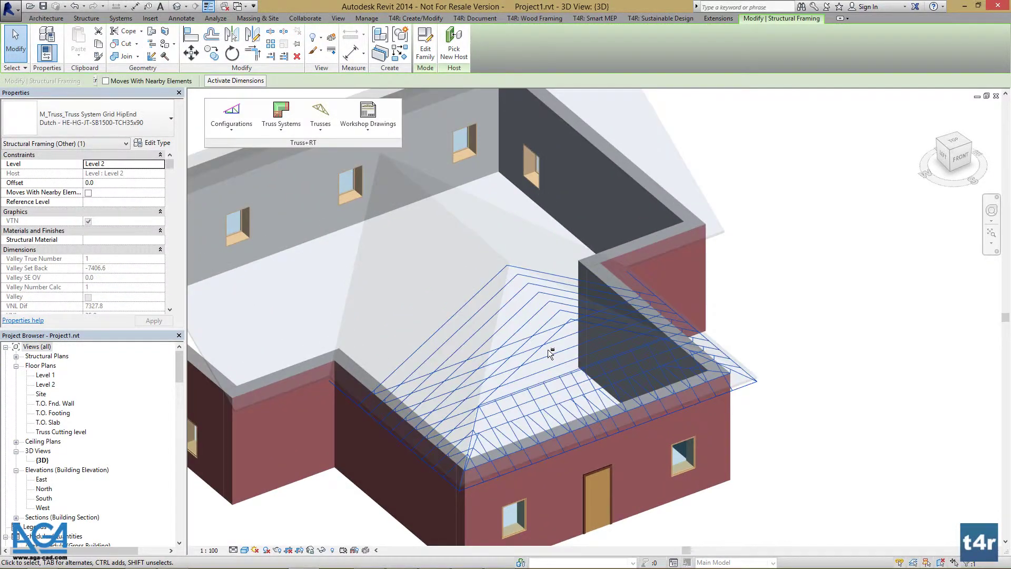
{"action": "middle_click_drag", "start_coordinate": [548, 349], "coordinate": [392, 364], "text": "shift"}
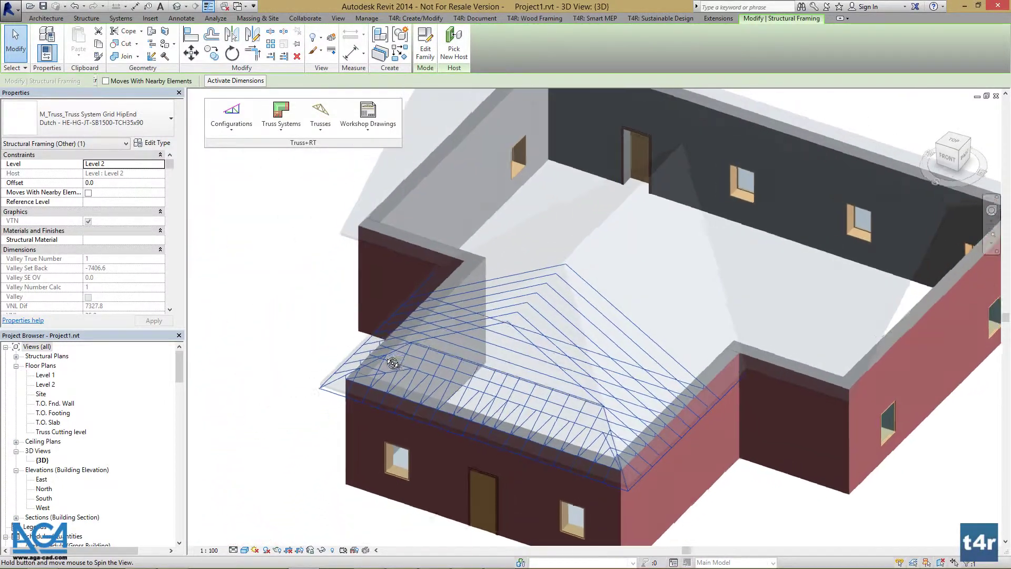
{"action": "scroll", "coordinate": [393, 363], "scroll_direction": "down", "scroll_amount": 2}
{"action": "scroll", "coordinate": [448, 339], "scroll_direction": "down", "scroll_amount": 3}
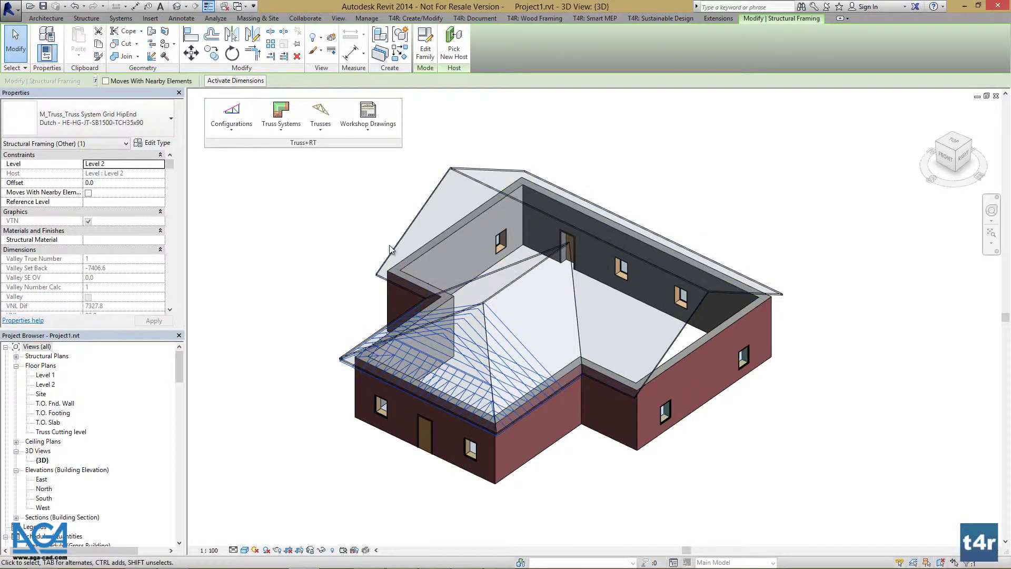
- Reopen the hip-end truss grid settings and set the truss spacing to 800
{"action": "left_click", "coordinate": [282, 126]}
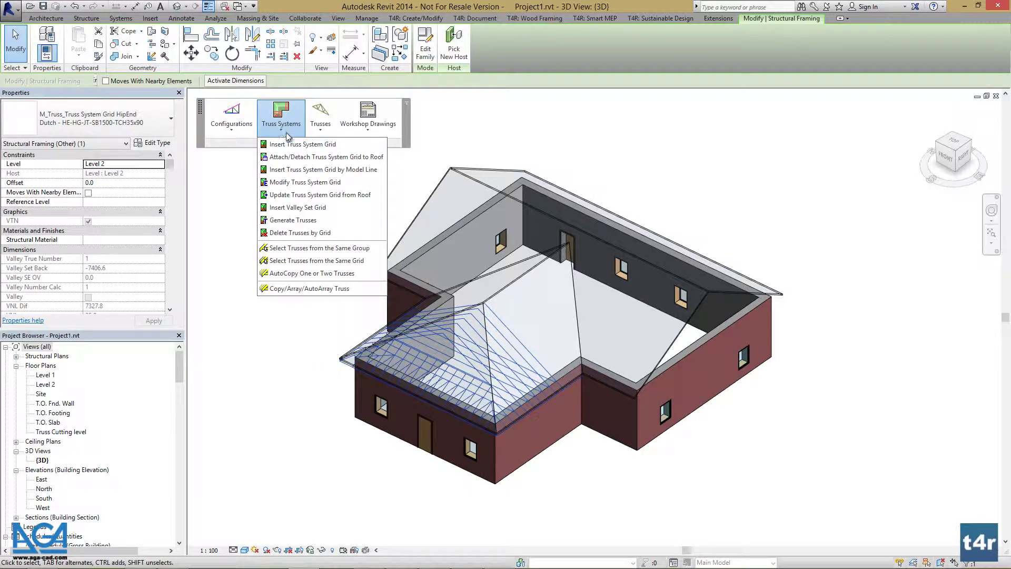
{"action": "left_click", "coordinate": [308, 183]}
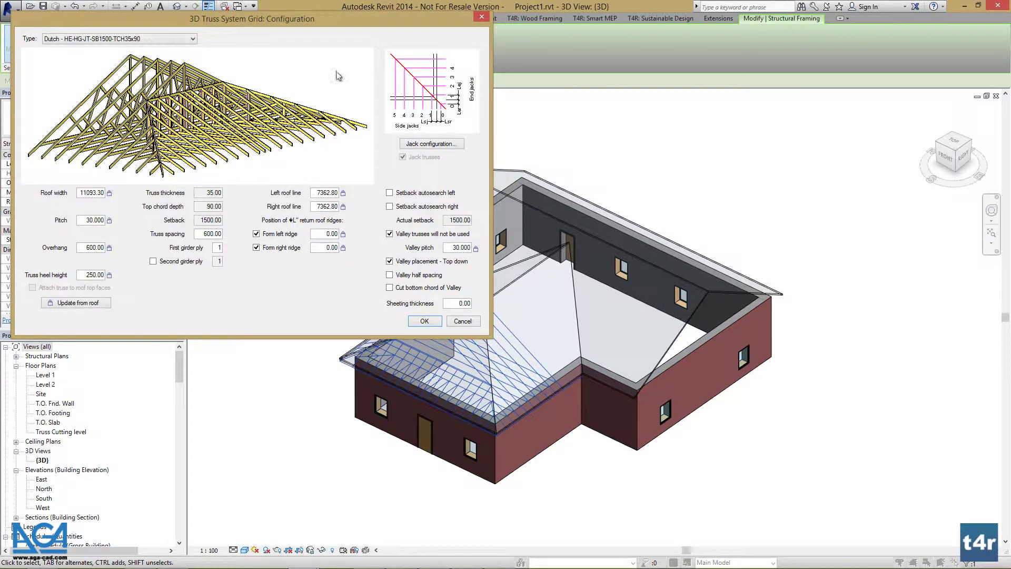
{"action": "left_click_drag", "start_coordinate": [307, 19], "coordinate": [521, 65]}
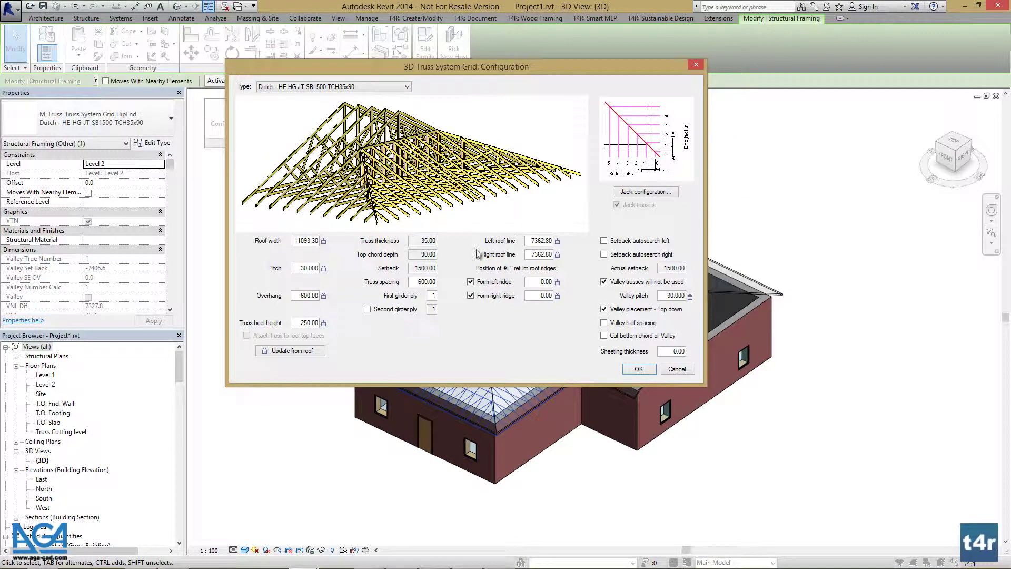
{"action": "left_click_drag", "start_coordinate": [416, 282], "coordinate": [447, 285]}
{"action": "type", "text": "800"}
{"action": "left_click", "coordinate": [435, 296]}
- Enable a two-ply second girder and allow valley trusses to be used
{"action": "left_click", "coordinate": [368, 309]}
{"action": "double_click", "coordinate": [432, 309]}
{"action": "left_click_drag", "start_coordinate": [615, 64], "coordinate": [417, 184]}
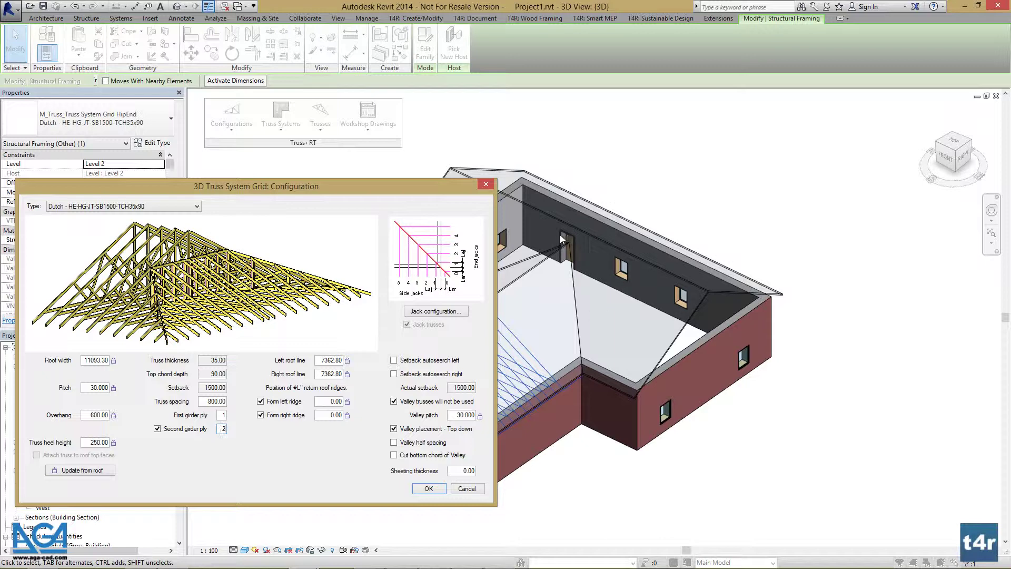
{"action": "left_click", "coordinate": [393, 401]}
{"action": "left_click_drag", "start_coordinate": [372, 191], "coordinate": [629, 149]}
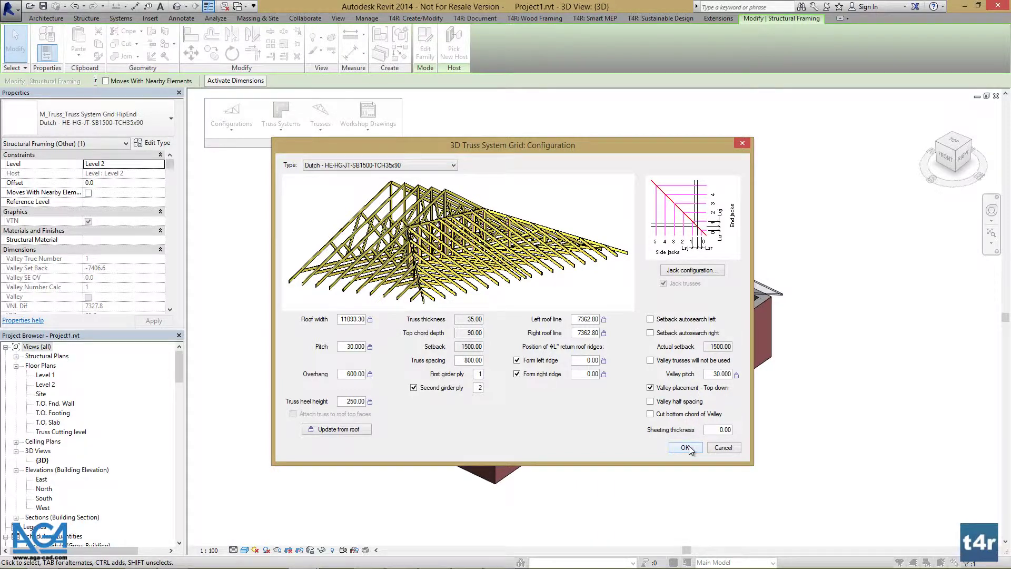
- Apply the updated grid settings to the hip-end wing and clear the selection
{"action": "left_click", "coordinate": [685, 447]}
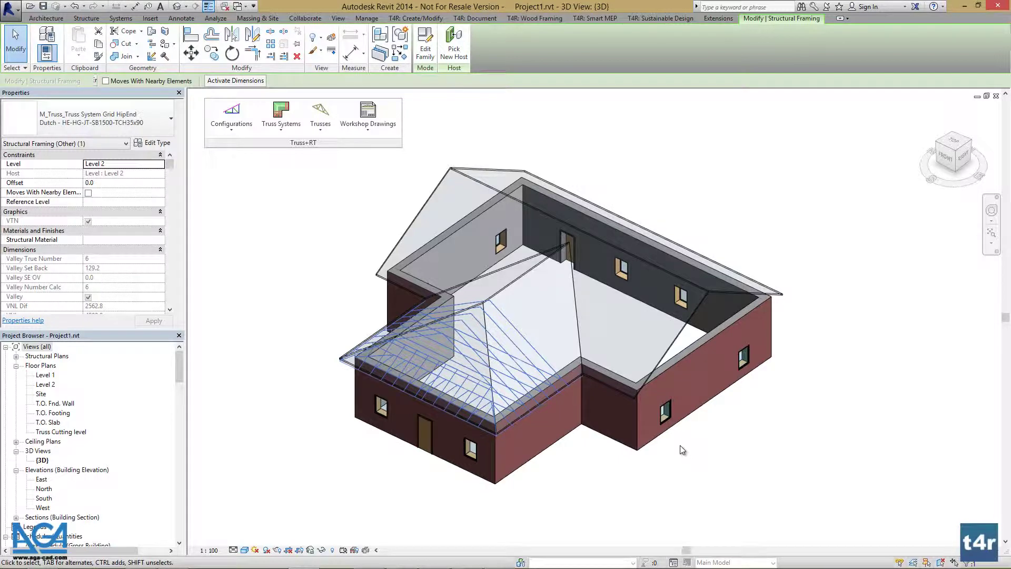
{"action": "key", "text": "Escape"}
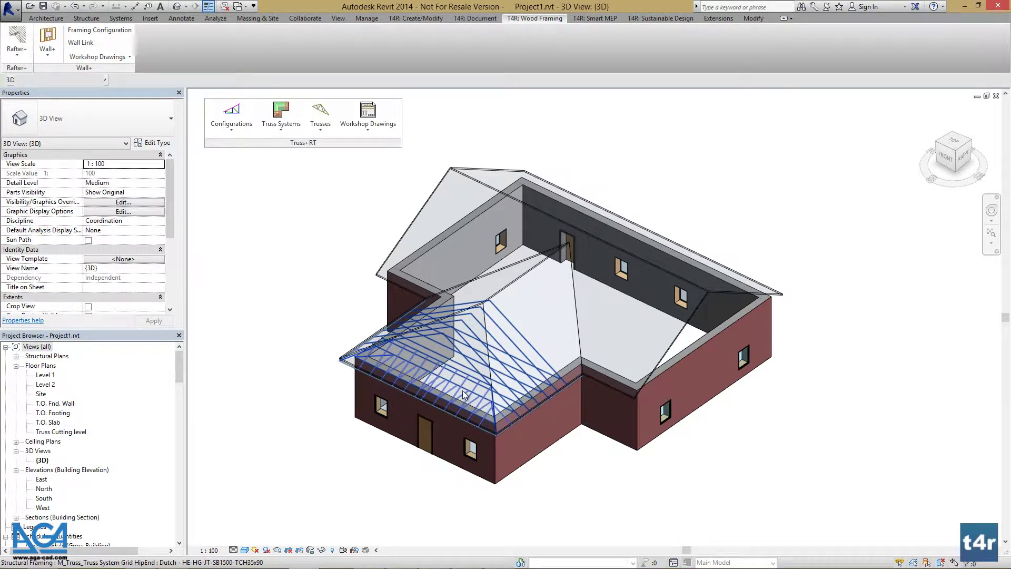
{"action": "left_click", "coordinate": [246, 131]}
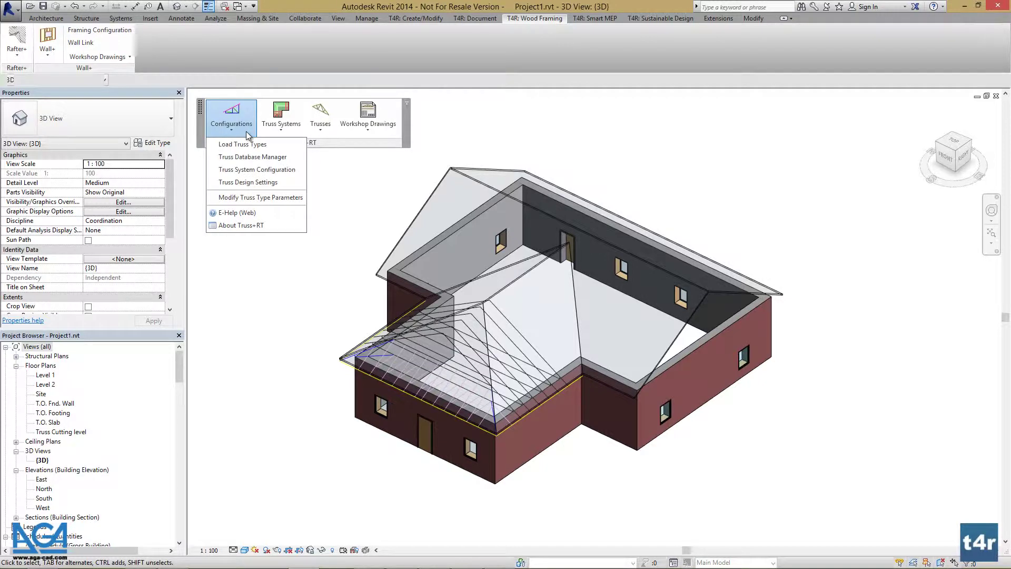
- Change the Dutch system type's setback to 2400, making it HE-HG-JT-SB2400-TCH35x90
{"action": "left_click", "coordinate": [254, 169]}
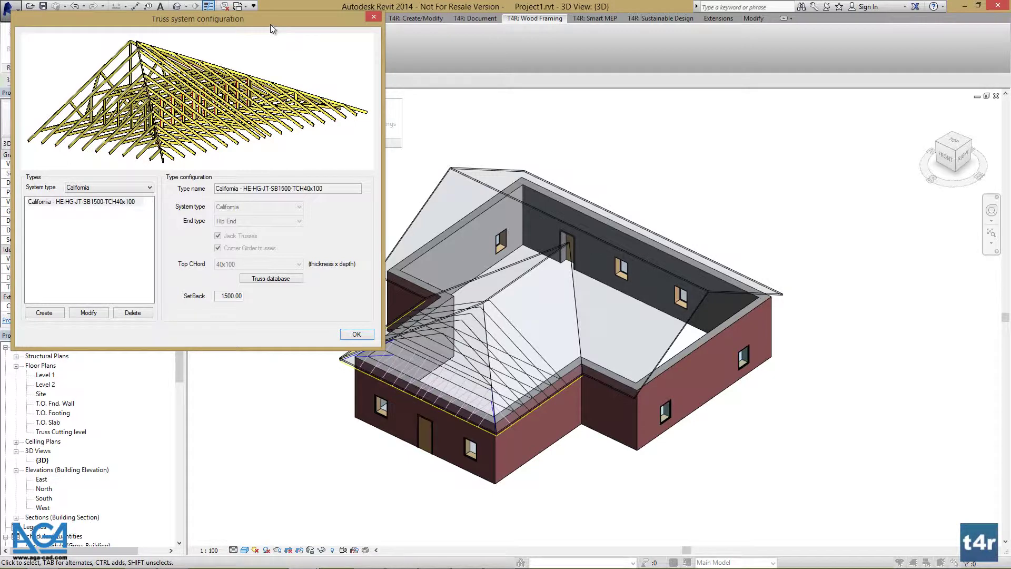
{"action": "left_click_drag", "start_coordinate": [270, 25], "coordinate": [337, 91]}
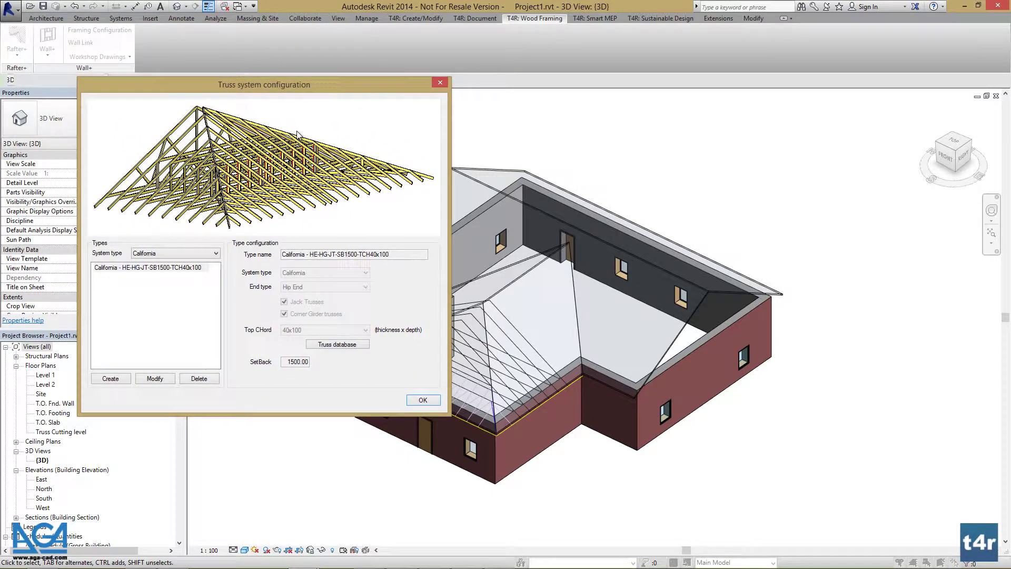
{"action": "left_click", "coordinate": [217, 255]}
{"action": "left_click", "coordinate": [209, 269]}
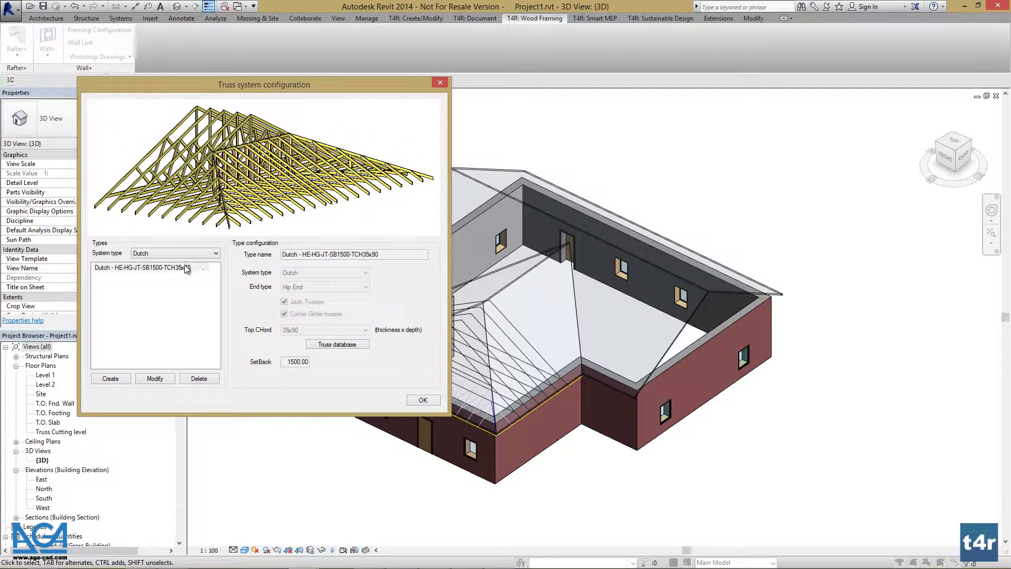
{"action": "left_click", "coordinate": [185, 269]}
{"action": "left_click", "coordinate": [157, 377]}
{"action": "left_click_drag", "start_coordinate": [287, 362], "coordinate": [341, 370]}
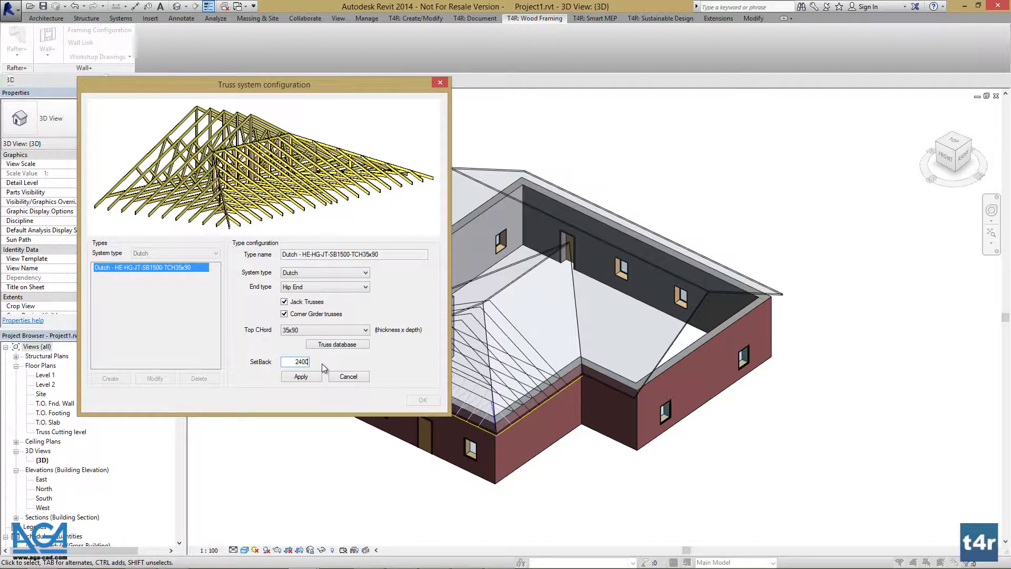
{"action": "left_click", "coordinate": [295, 374]}
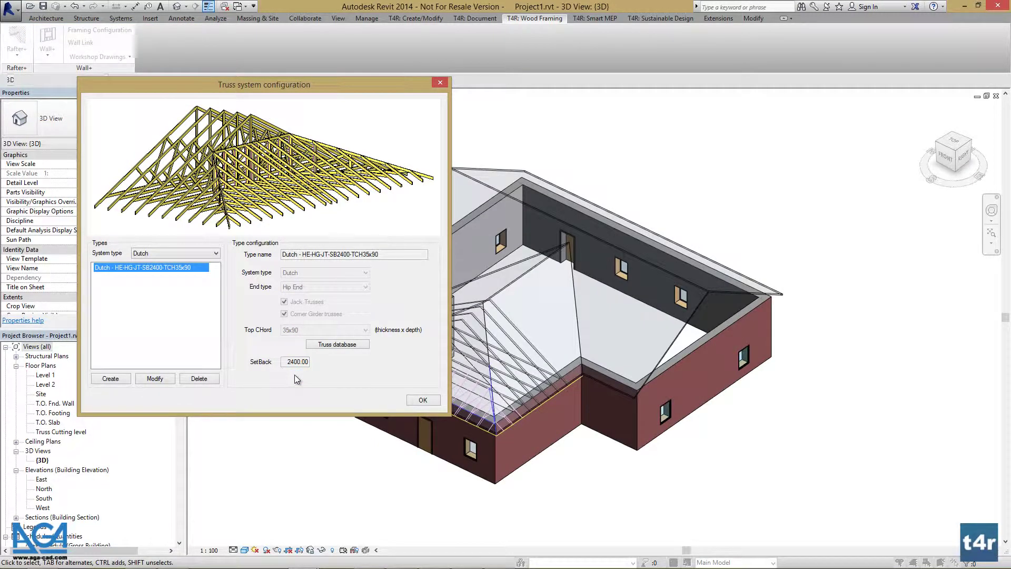
{"action": "left_click", "coordinate": [420, 399]}
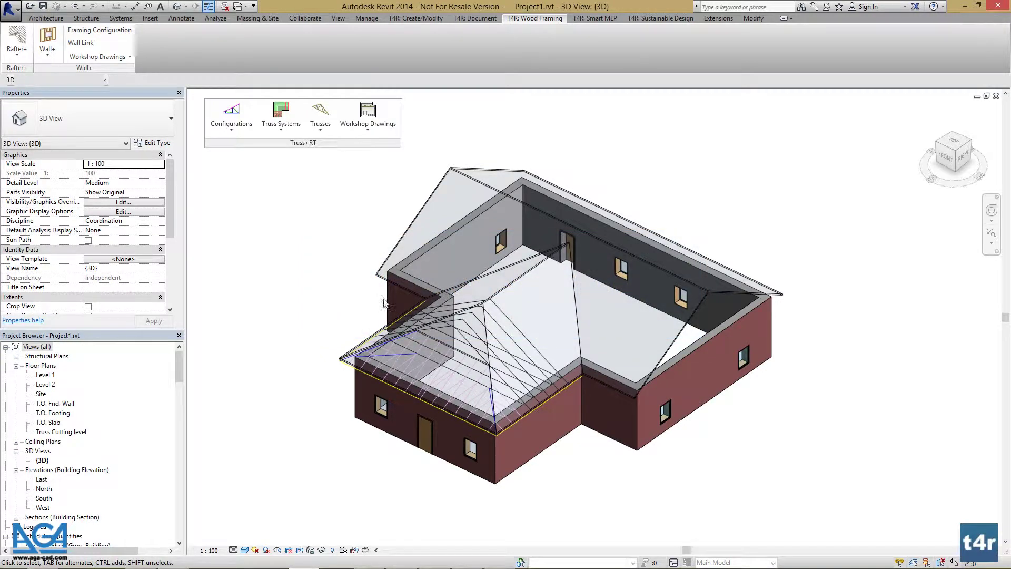
- Select the Dutch hip-end truss grid and bring up Generate Trusses
{"action": "left_click", "coordinate": [463, 332]}
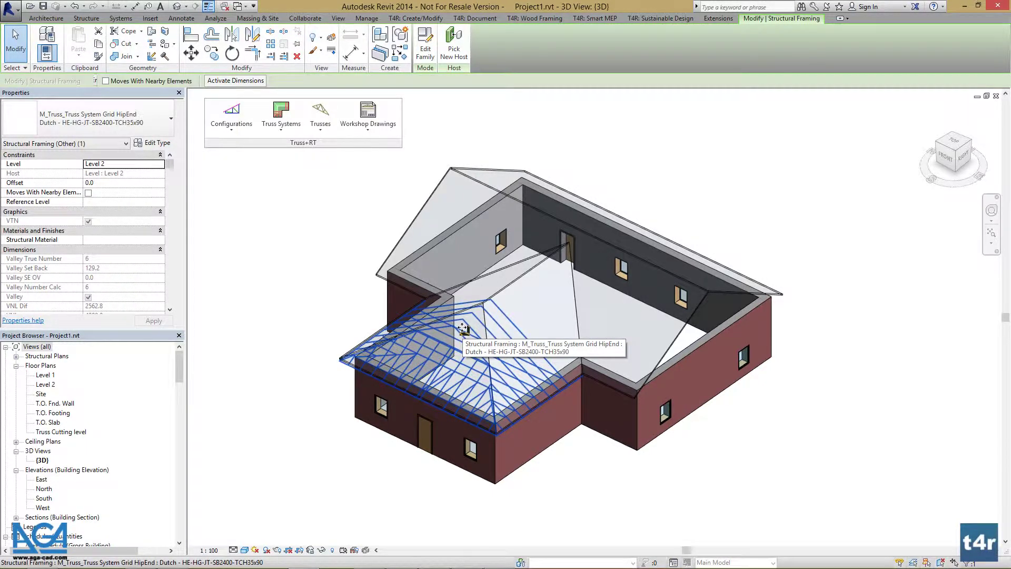
{"action": "left_click", "coordinate": [286, 126]}
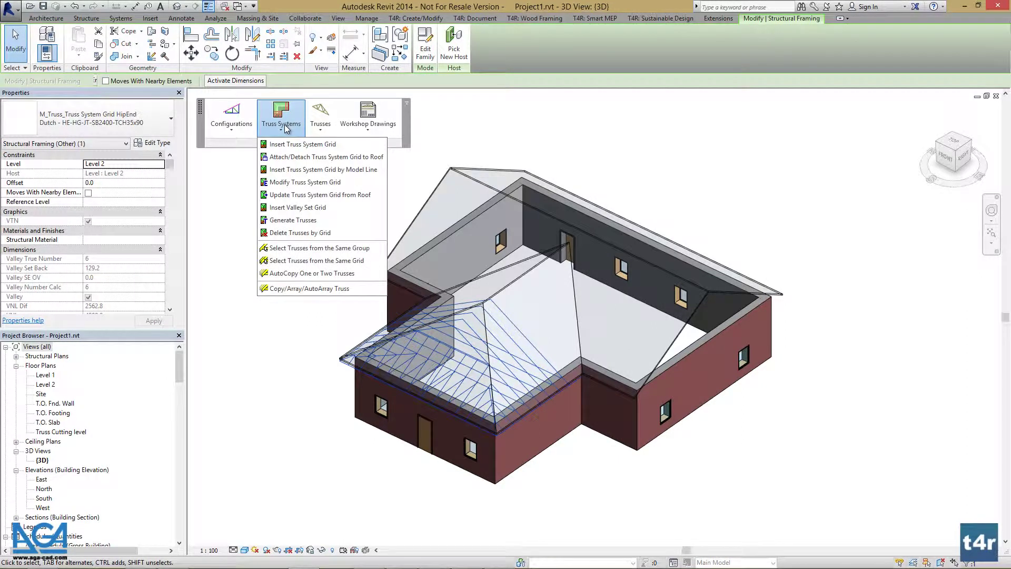
{"action": "left_click", "coordinate": [281, 222]}
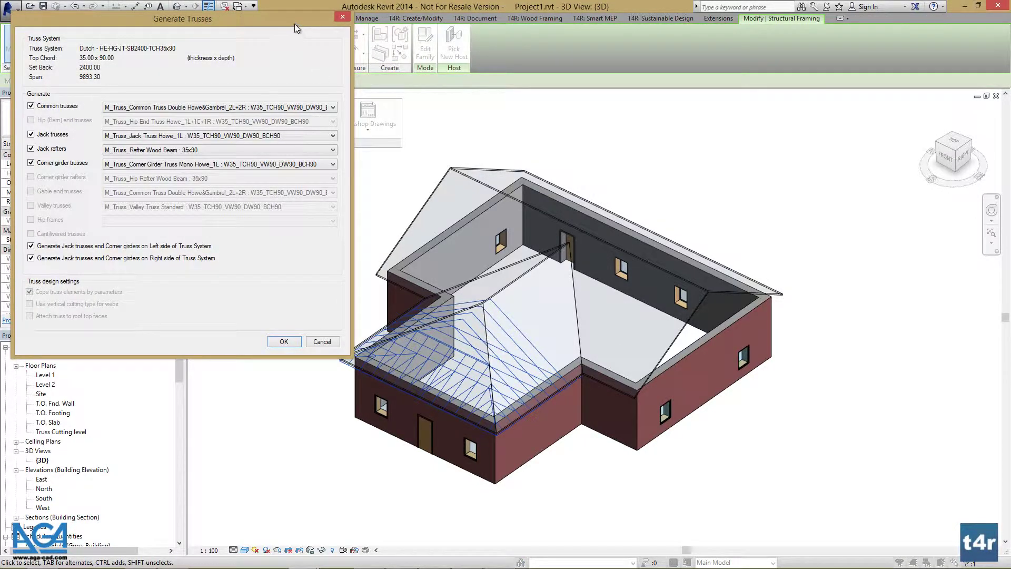
- Generate common, jack and corner girder trusses plus jack rafters using the default types
{"action": "left_click_drag", "start_coordinate": [294, 24], "coordinate": [605, 179]}
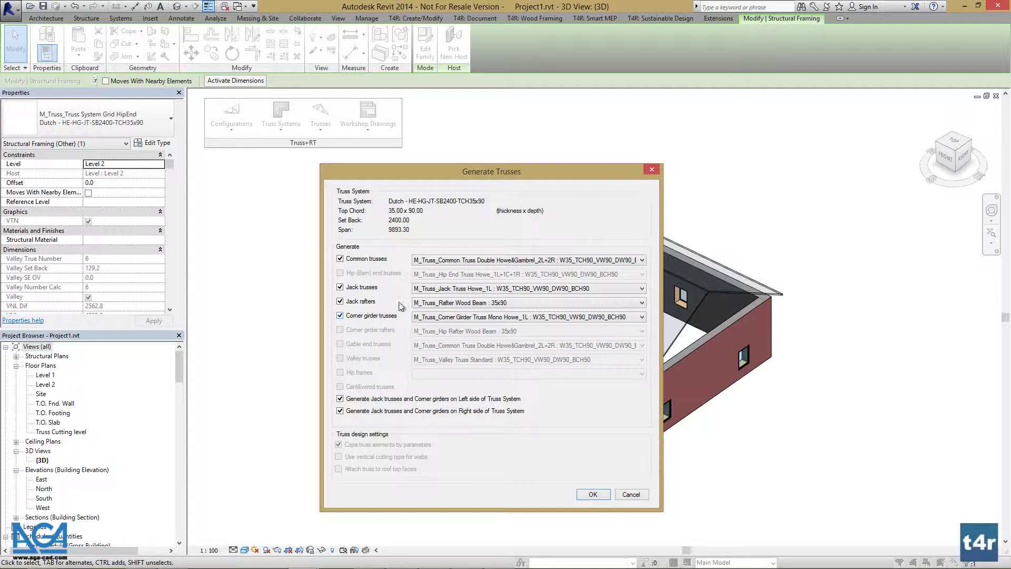
{"action": "left_click", "coordinate": [439, 261]}
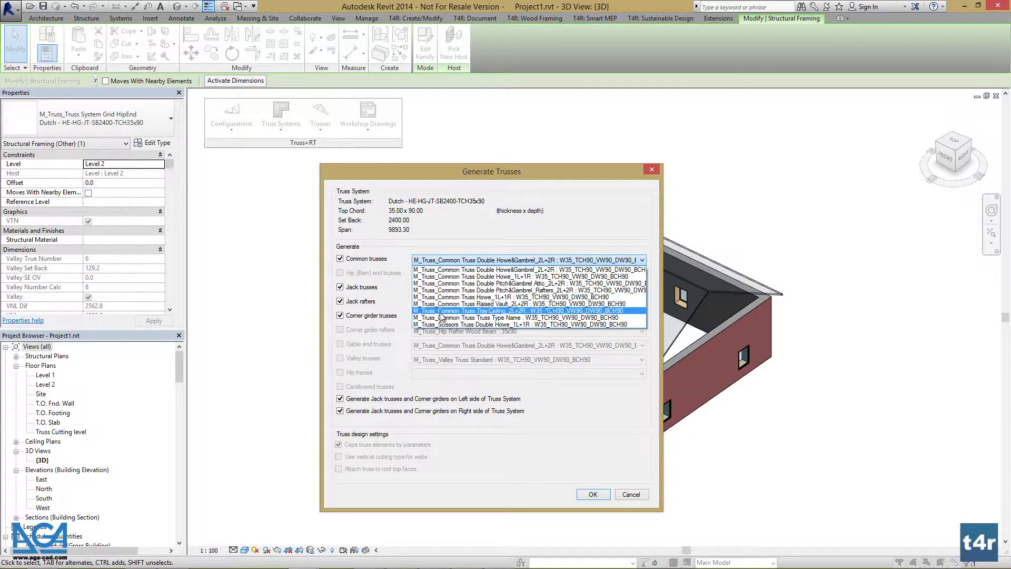
{"action": "left_click", "coordinate": [457, 270]}
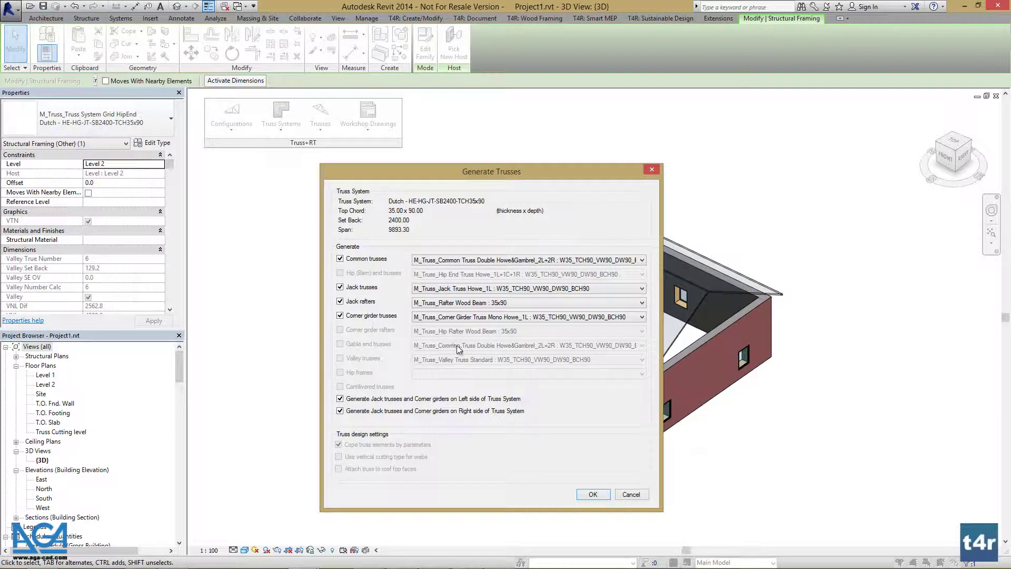
{"action": "left_click", "coordinate": [594, 494]}
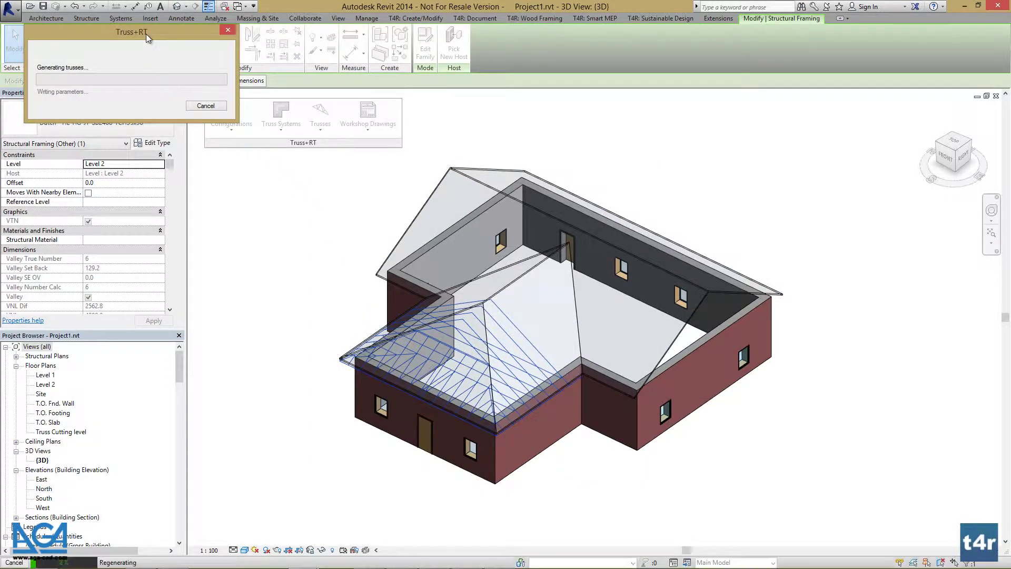
- Move the progress window aside and orbit the 3D view to inspect the new hip-end trusses
{"action": "left_click_drag", "start_coordinate": [148, 34], "coordinate": [334, 201]}
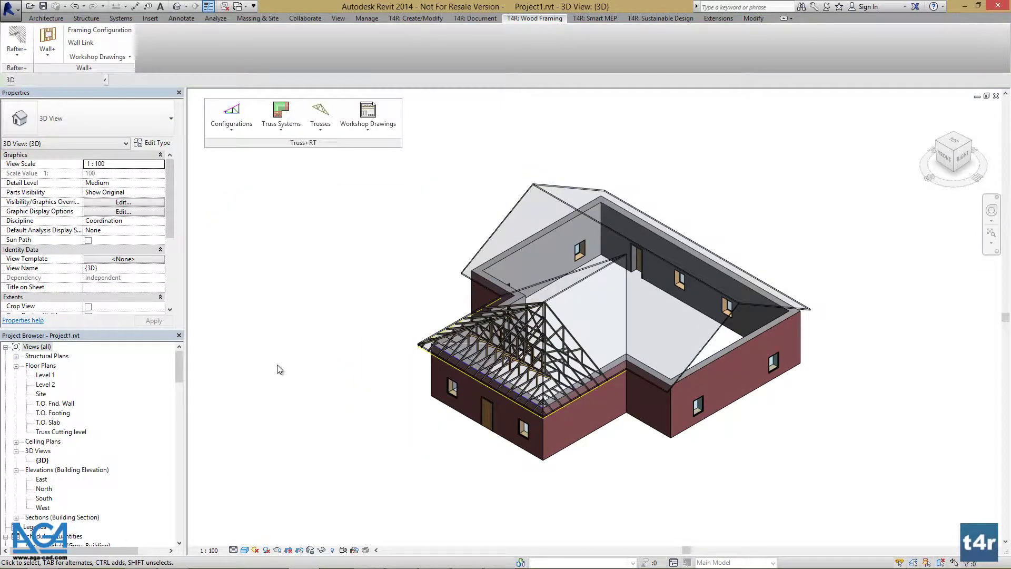
{"action": "middle_click_drag", "start_coordinate": [360, 350], "coordinate": [294, 359]}
{"action": "scroll", "coordinate": [310, 374], "scroll_direction": "up", "scroll_amount": 4}
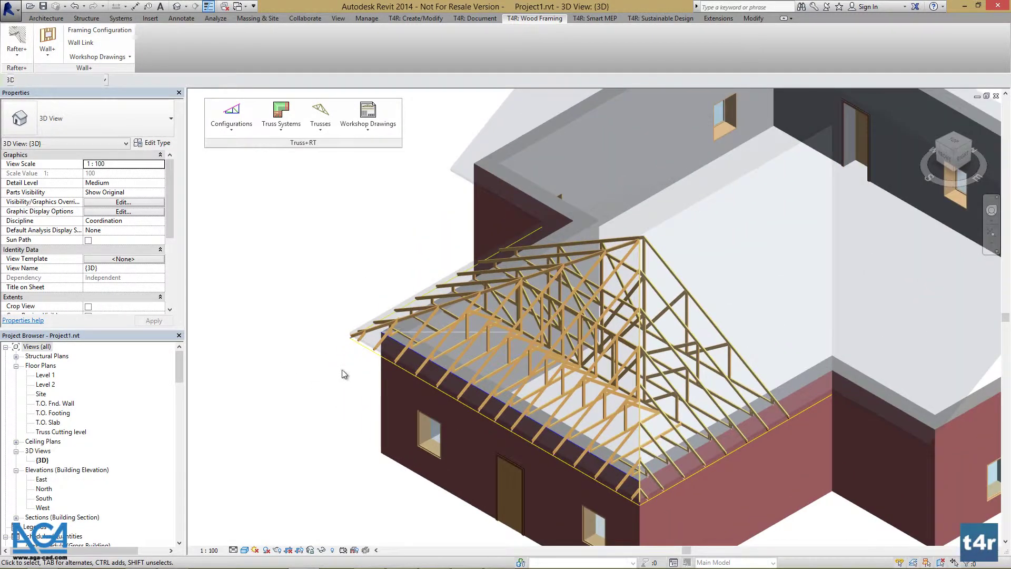
{"action": "middle_click_drag", "start_coordinate": [432, 329], "coordinate": [766, 343], "text": "shift"}
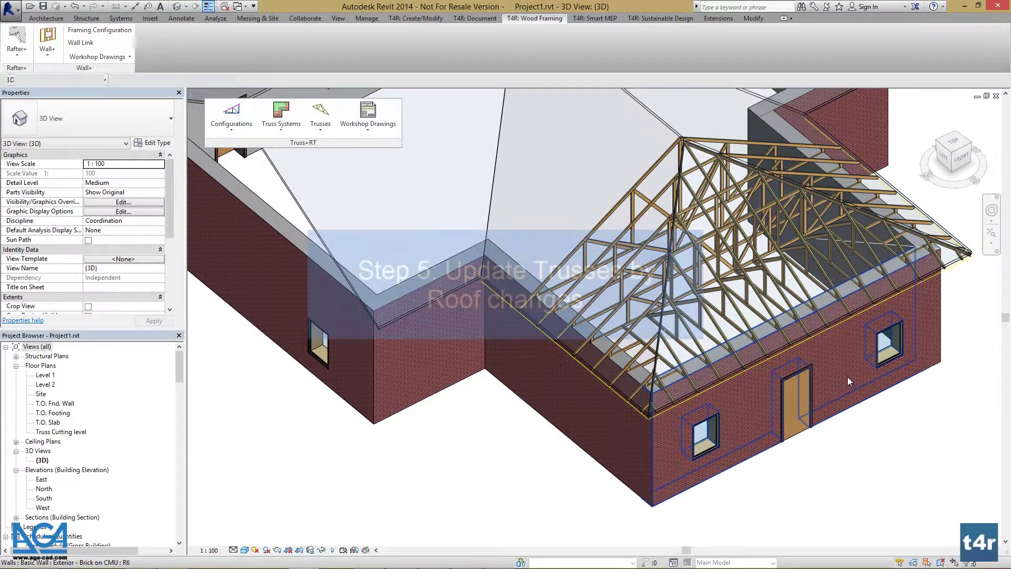
{"action": "scroll", "coordinate": [666, 216], "scroll_direction": "up", "scroll_amount": 4}
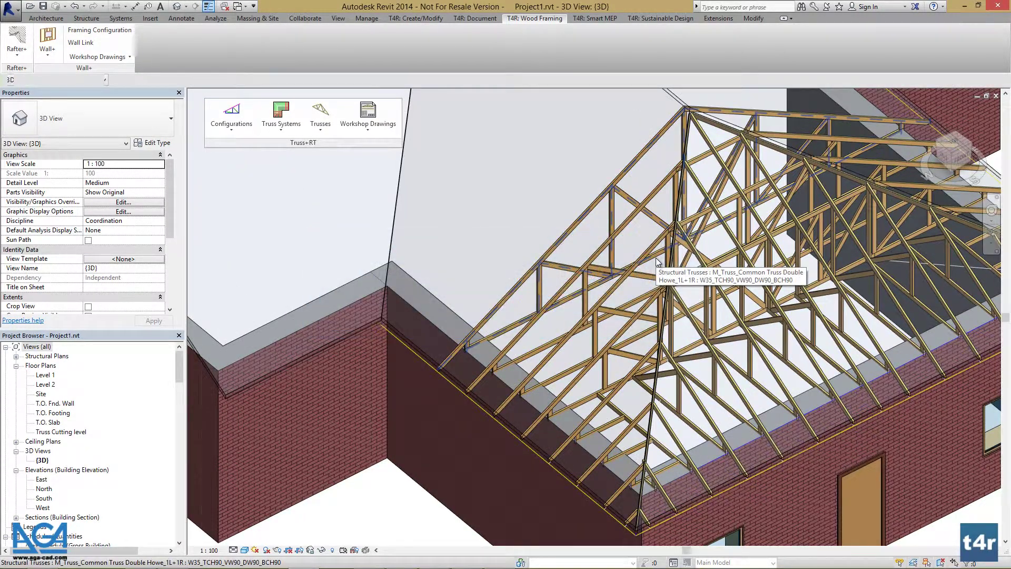
{"action": "scroll", "coordinate": [656, 260], "scroll_direction": "down", "scroll_amount": 6}
{"action": "middle_click_drag", "start_coordinate": [733, 282], "coordinate": [543, 360], "text": "shift"}
- Change the roof slope from 30° to 25° in Properties and apply it
{"action": "left_click", "coordinate": [559, 268]}
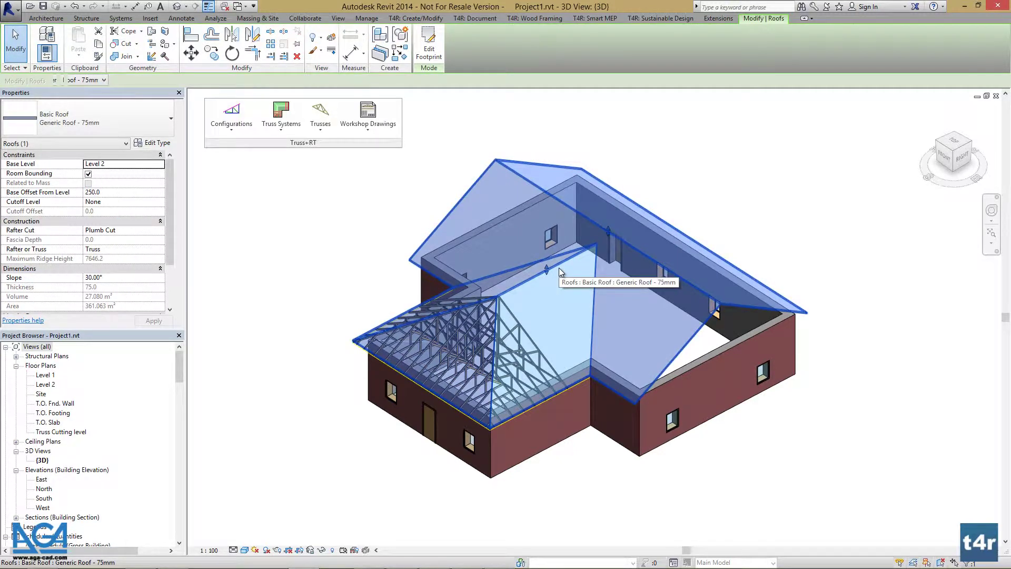
{"action": "left_click", "coordinate": [148, 278]}
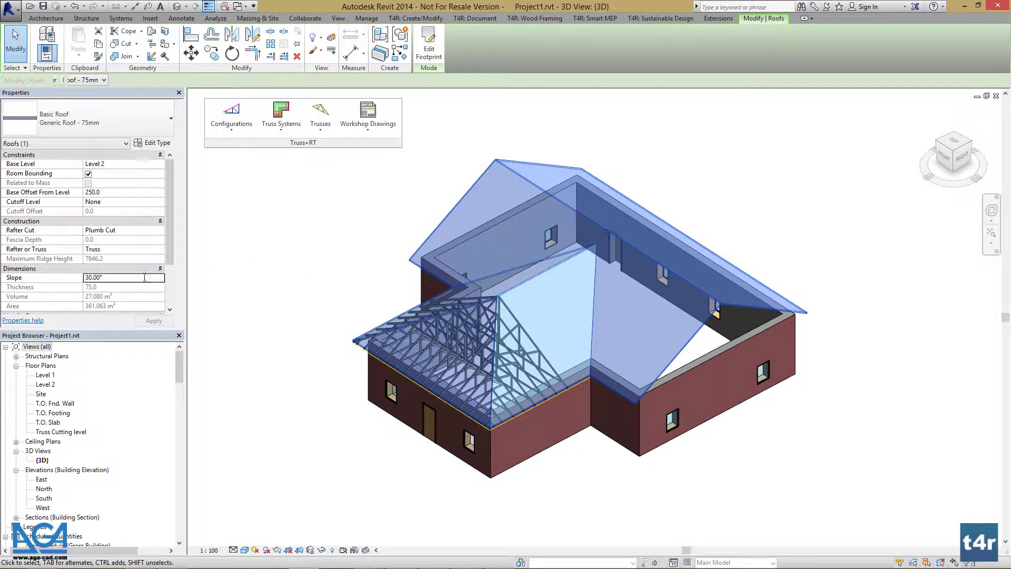
{"action": "type", "text": "25"}
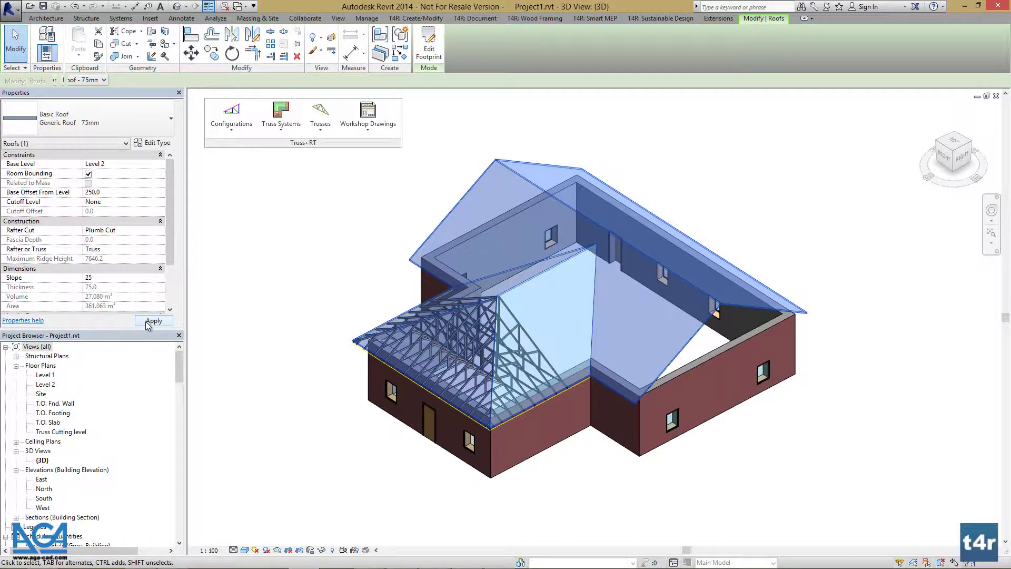
{"action": "left_click", "coordinate": [147, 322]}
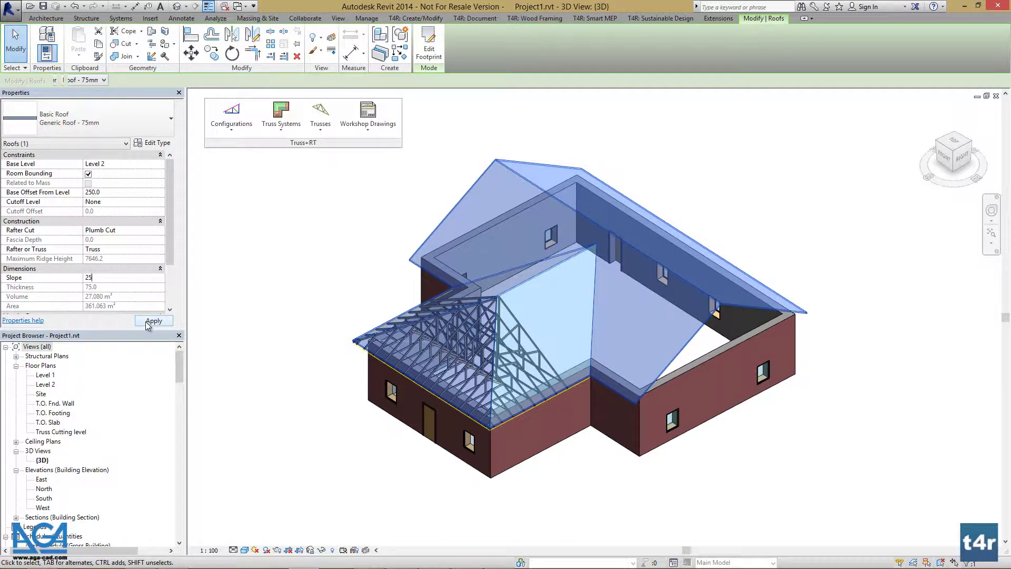
{"action": "left_click", "coordinate": [267, 266]}
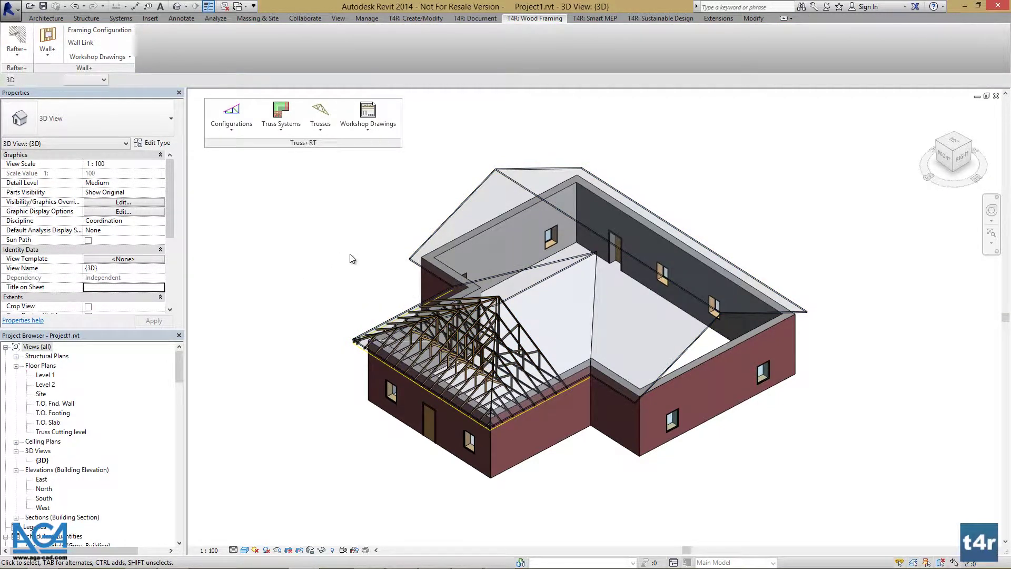
- Run Update Truss System Grid from Roof on the hip-end truss grid
{"action": "left_click", "coordinate": [574, 387]}
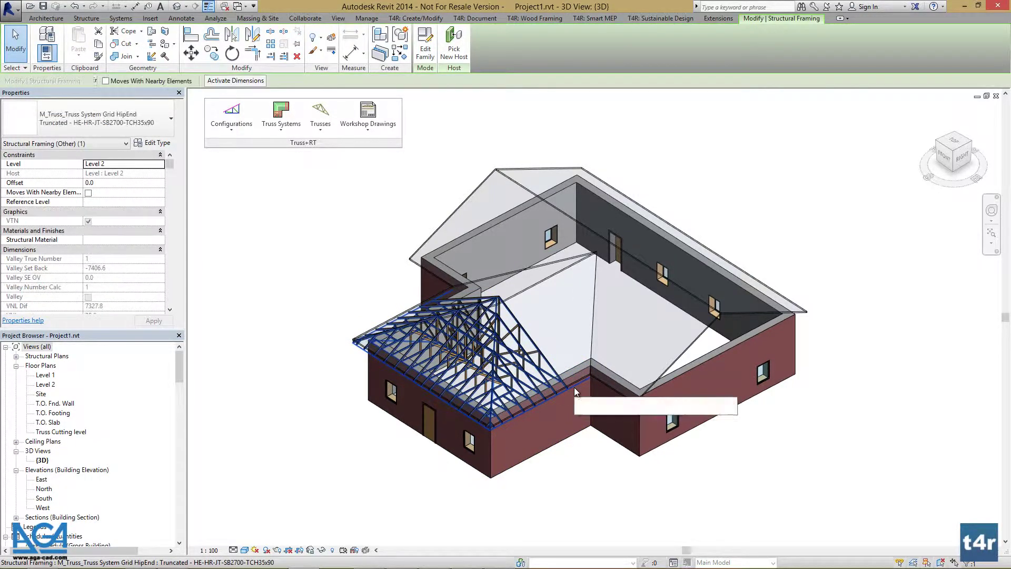
{"action": "left_click", "coordinate": [283, 114]}
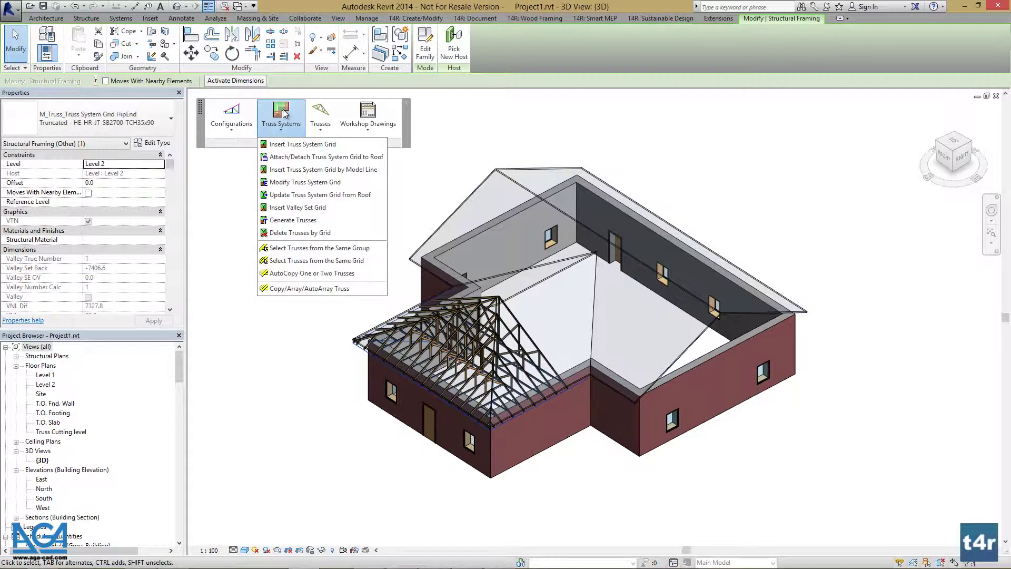
{"action": "left_click", "coordinate": [301, 196]}
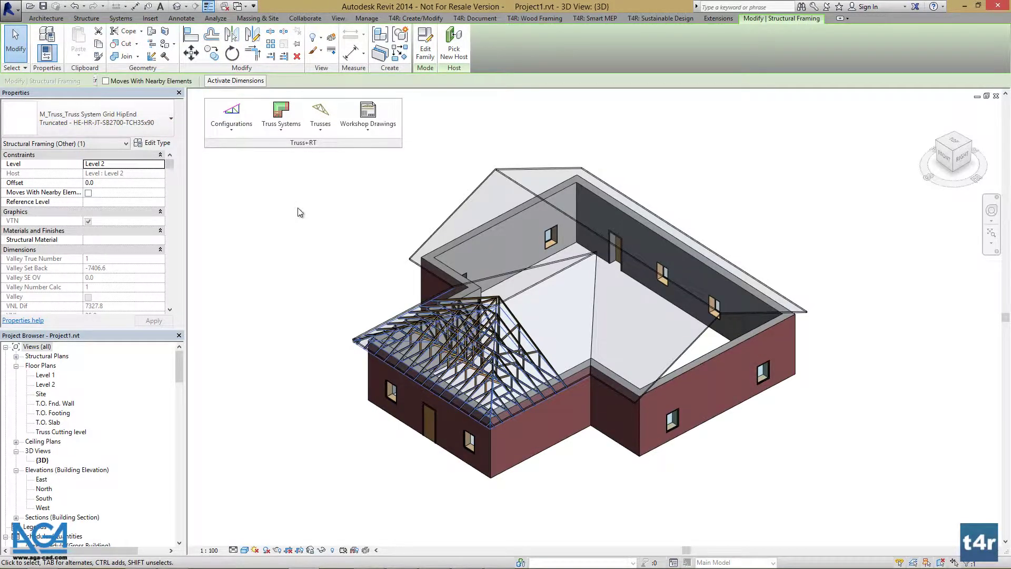
{"action": "left_click", "coordinate": [302, 299]}
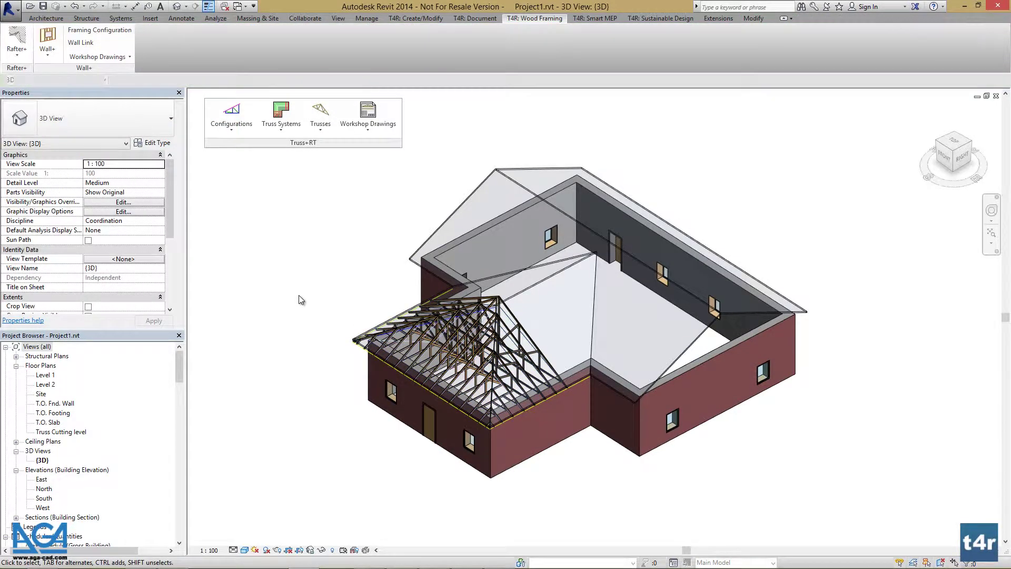
- Select all 23 trusses in the hip-end grid and update them from the 25° roof
{"action": "left_click", "coordinate": [392, 342]}
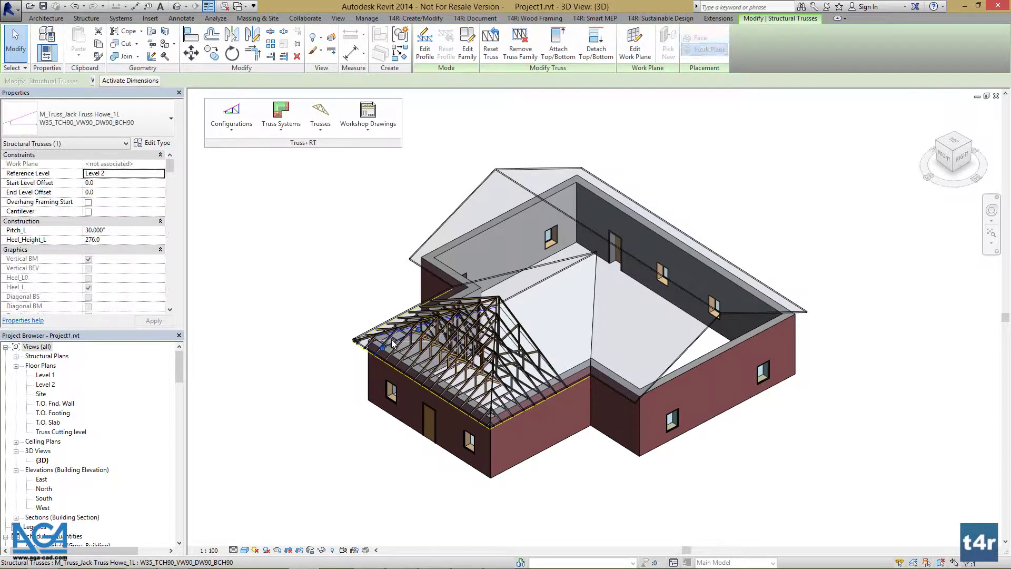
{"action": "left_click", "coordinate": [294, 123]}
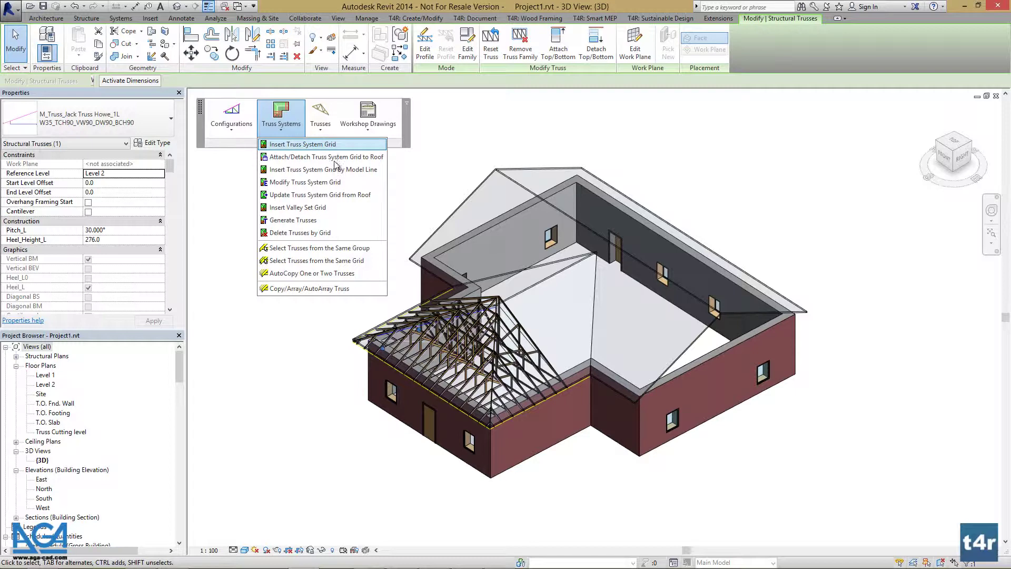
{"action": "left_click", "coordinate": [311, 262]}
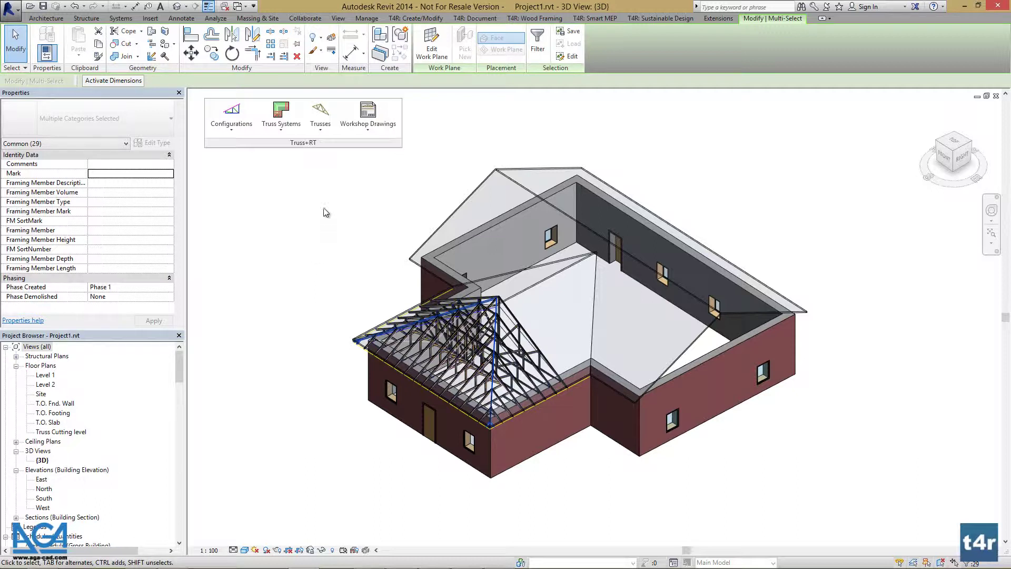
{"action": "left_click", "coordinate": [324, 117]}
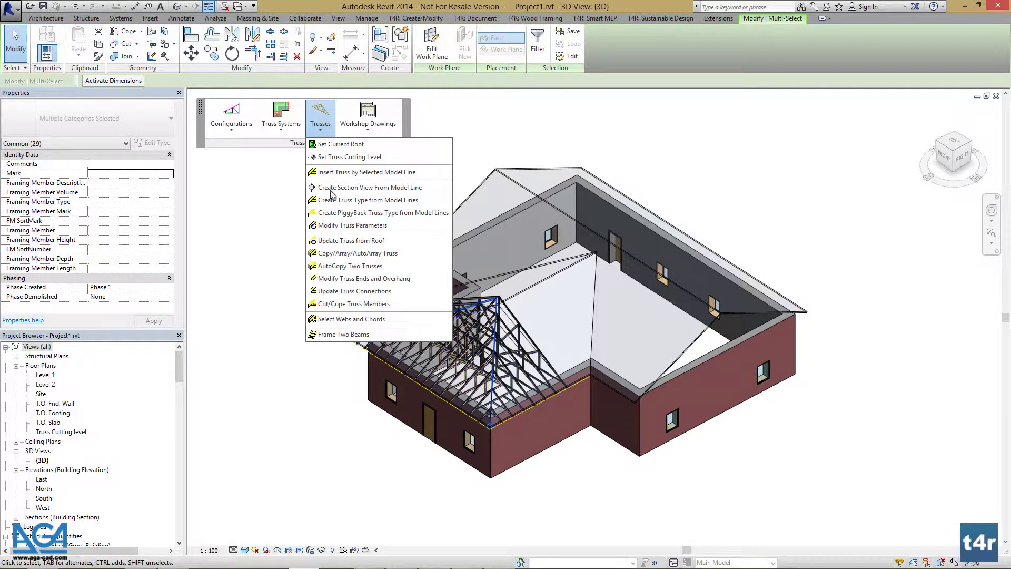
{"action": "left_click", "coordinate": [334, 240]}
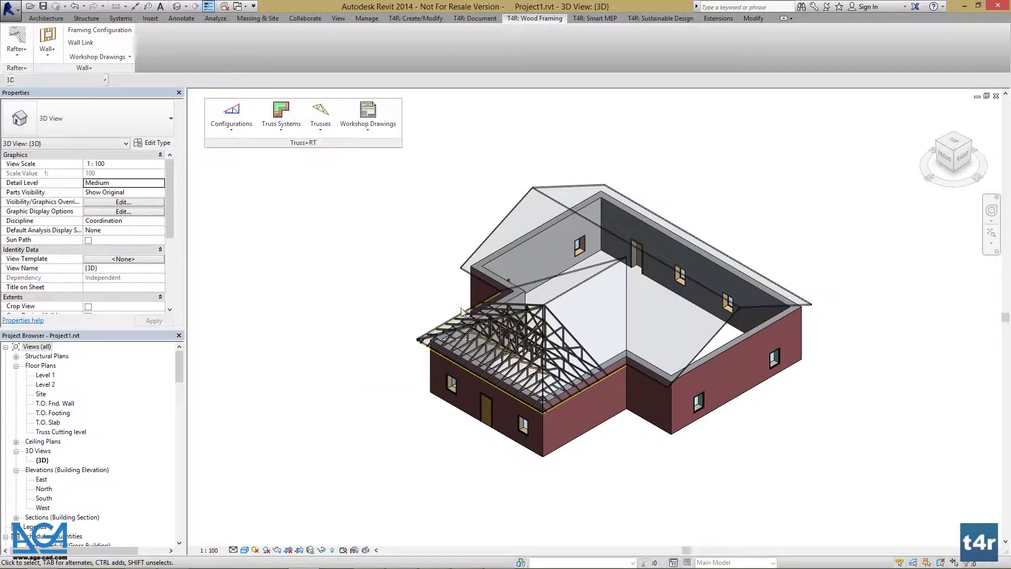
{"action": "scroll", "coordinate": [580, 325], "scroll_direction": "up", "scroll_amount": 5}
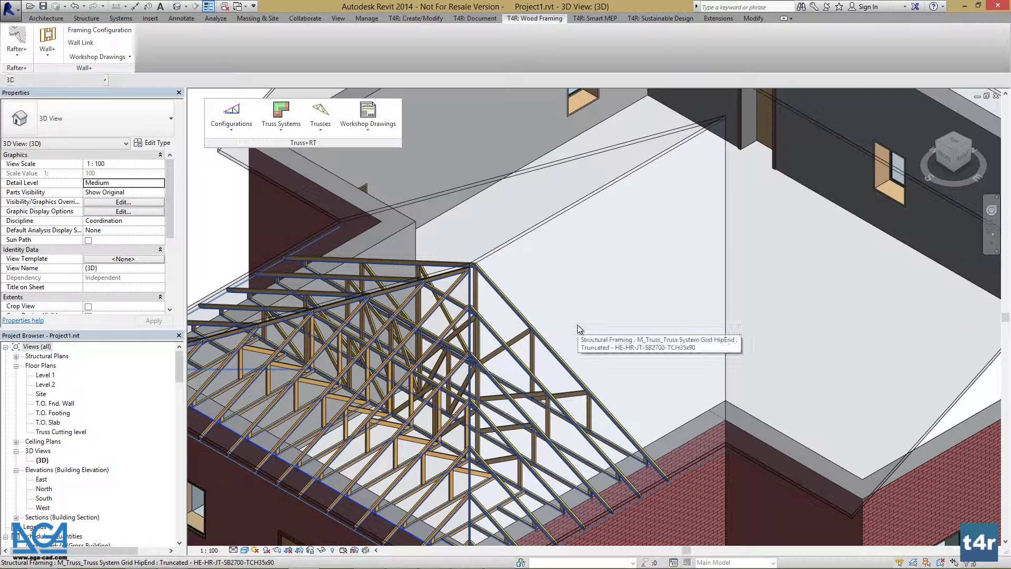
{"action": "middle_click_drag", "start_coordinate": [577, 325], "coordinate": [580, 302], "text": "shift"}
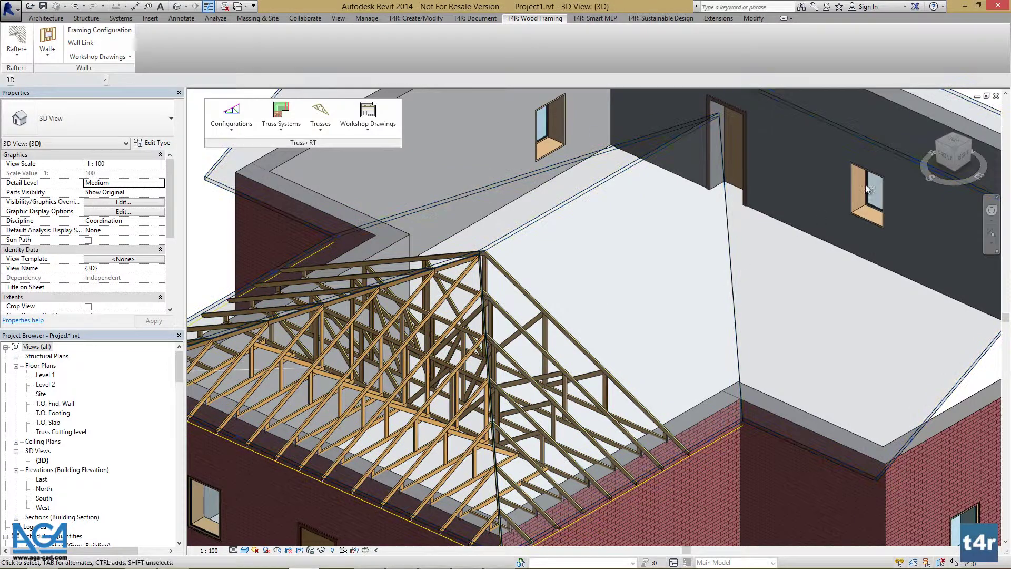
{"action": "left_click", "coordinate": [954, 148]}
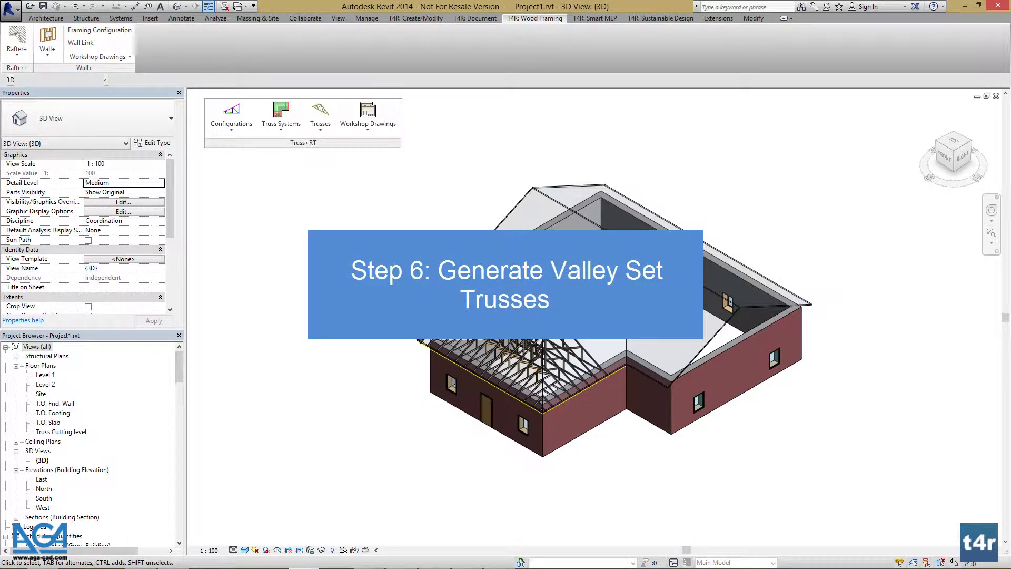
- Insert a TCH35x90 Valley Set grid from the hip-end grid and select the new grid
{"action": "left_click", "coordinate": [619, 372]}
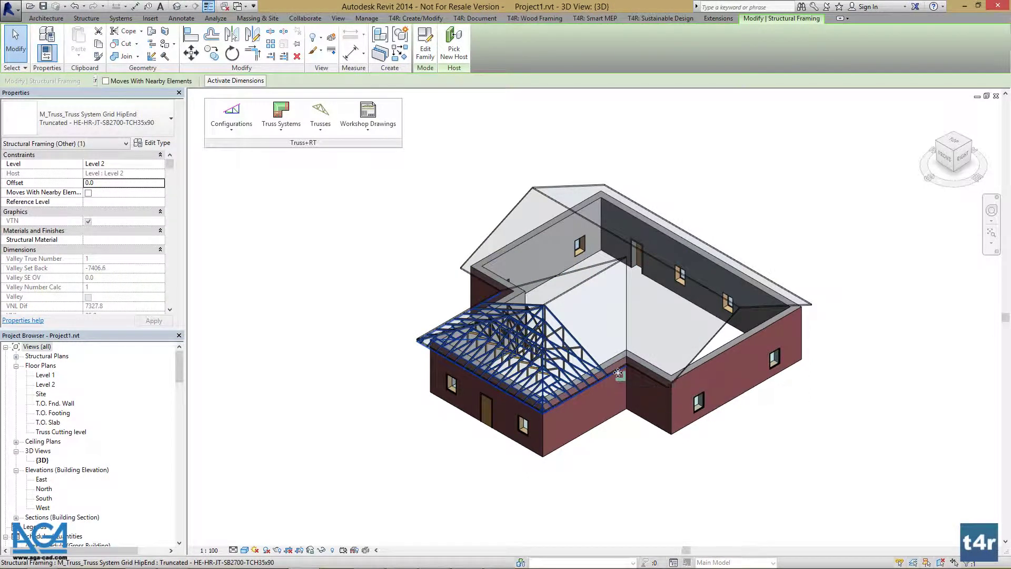
{"action": "left_click", "coordinate": [277, 127]}
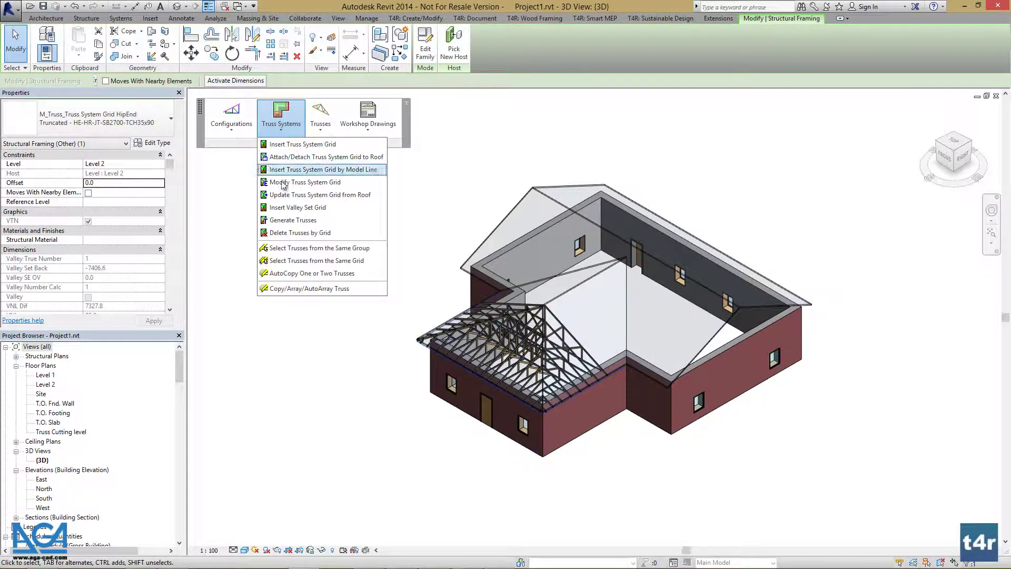
{"action": "left_click", "coordinate": [294, 208]}
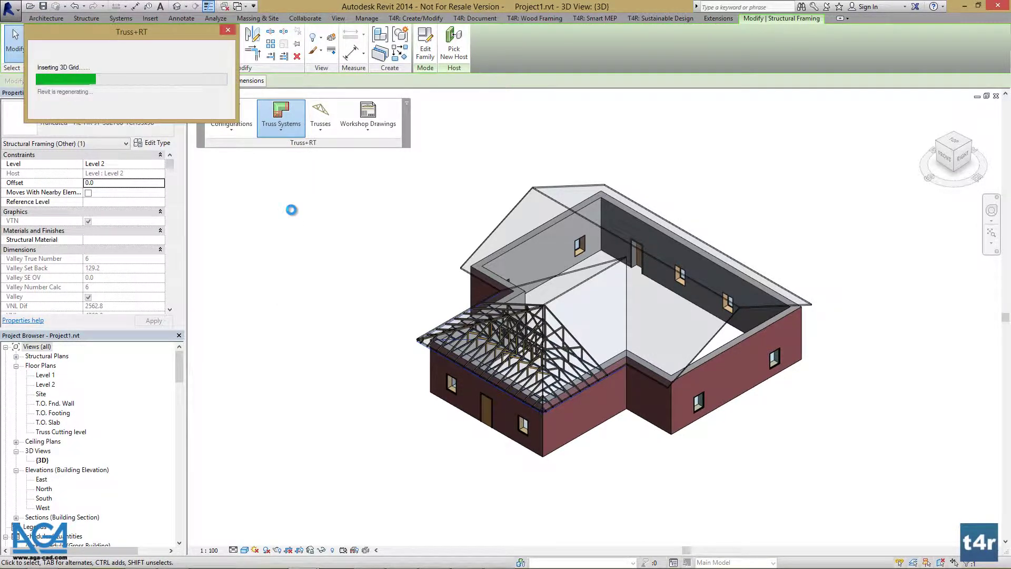
{"action": "left_click", "coordinate": [291, 210]}
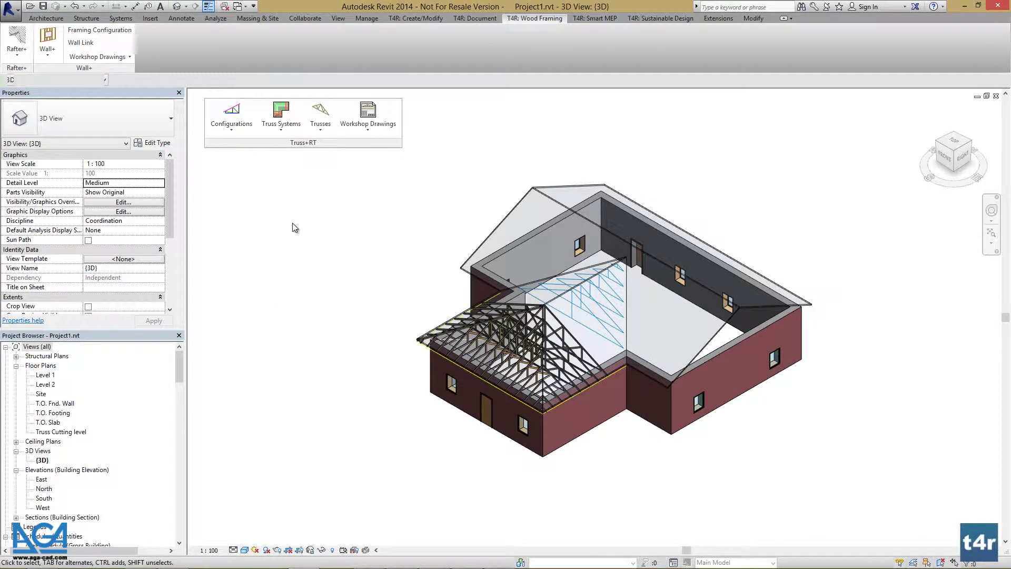
{"action": "left_click", "coordinate": [590, 307]}
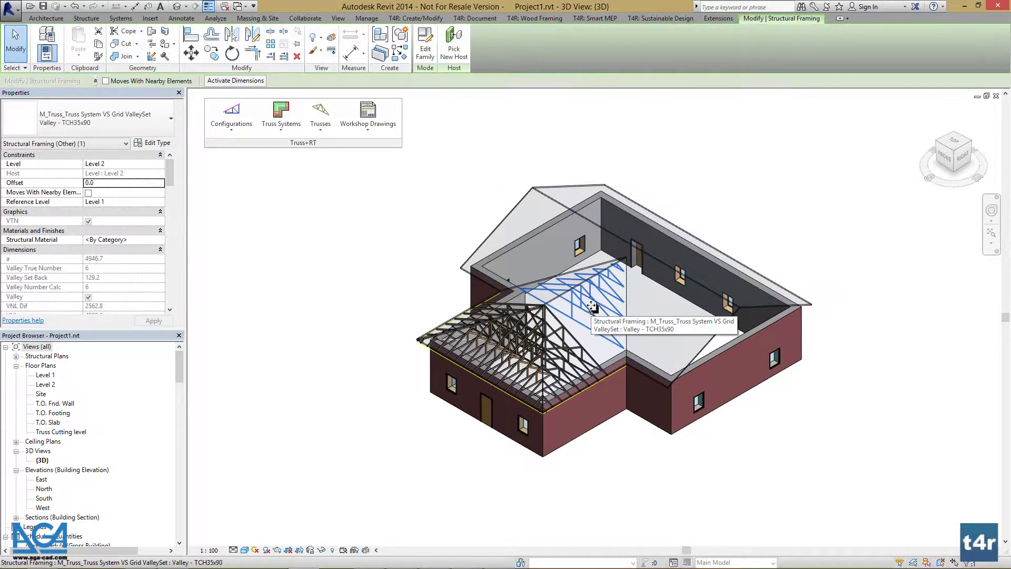
- Generate the valley trusses from the Valley Set grid with Valley trusses checked
{"action": "left_click", "coordinate": [281, 119]}
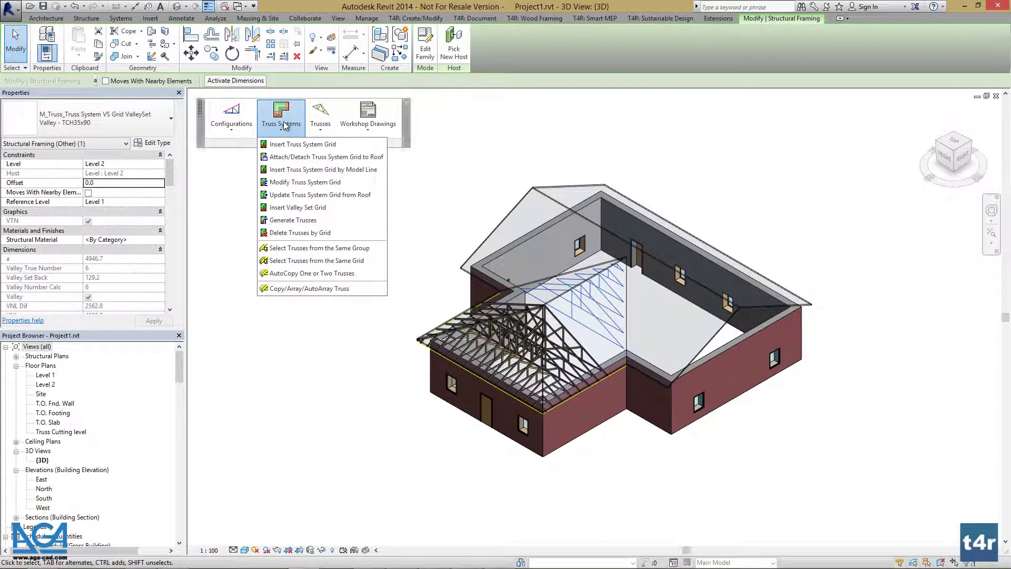
{"action": "left_click", "coordinate": [310, 221]}
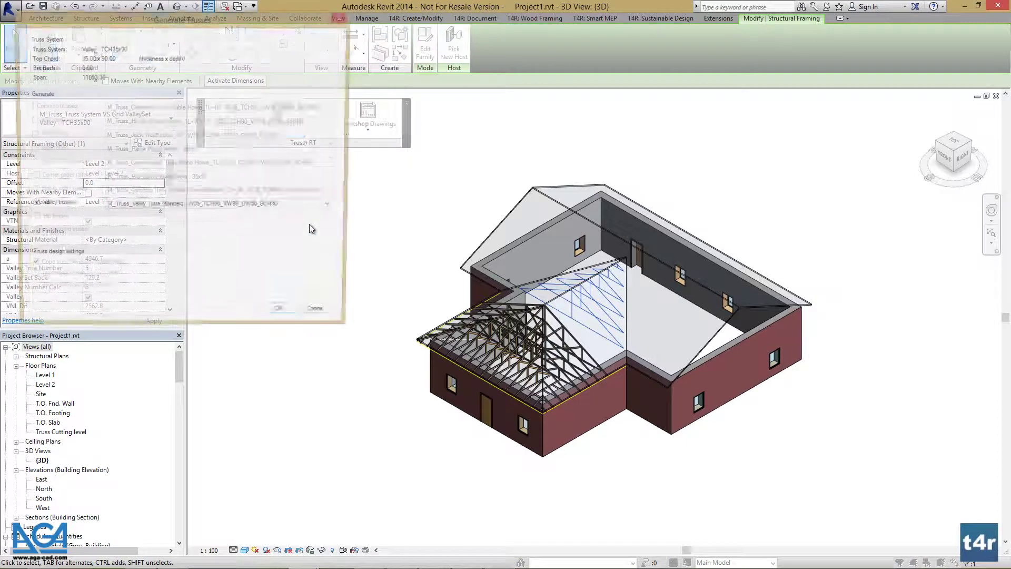
{"action": "left_click_drag", "start_coordinate": [206, 24], "coordinate": [414, 109]}
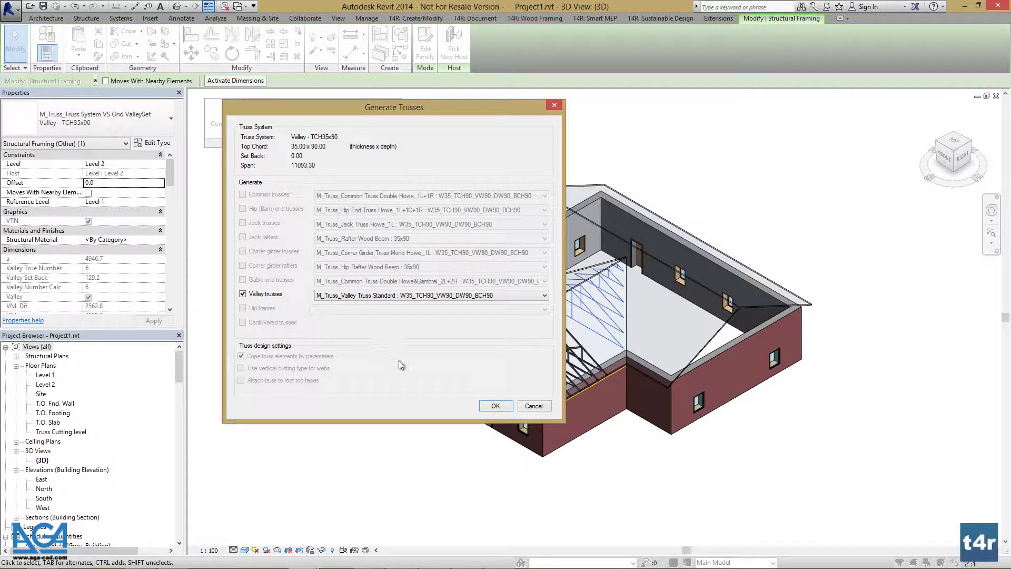
{"action": "left_click", "coordinate": [492, 407]}
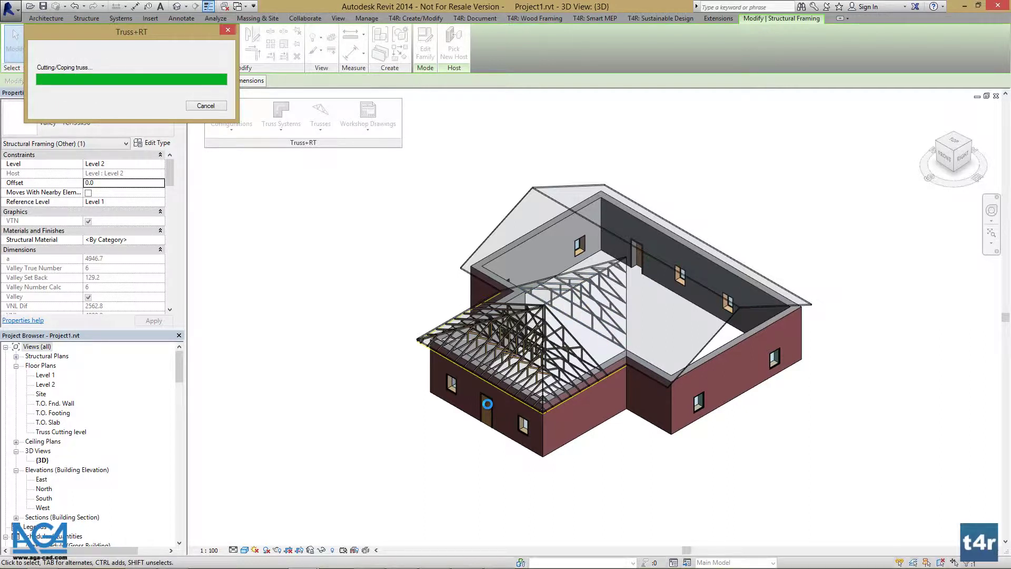
{"action": "left_click", "coordinate": [615, 462]}
{"action": "scroll", "coordinate": [593, 287], "scroll_direction": "up", "scroll_amount": 5}
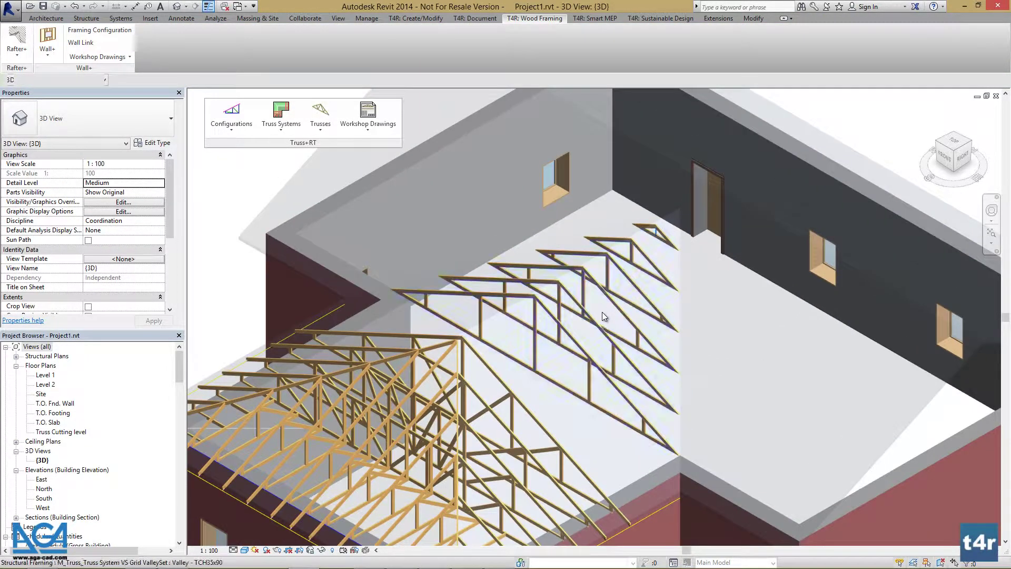